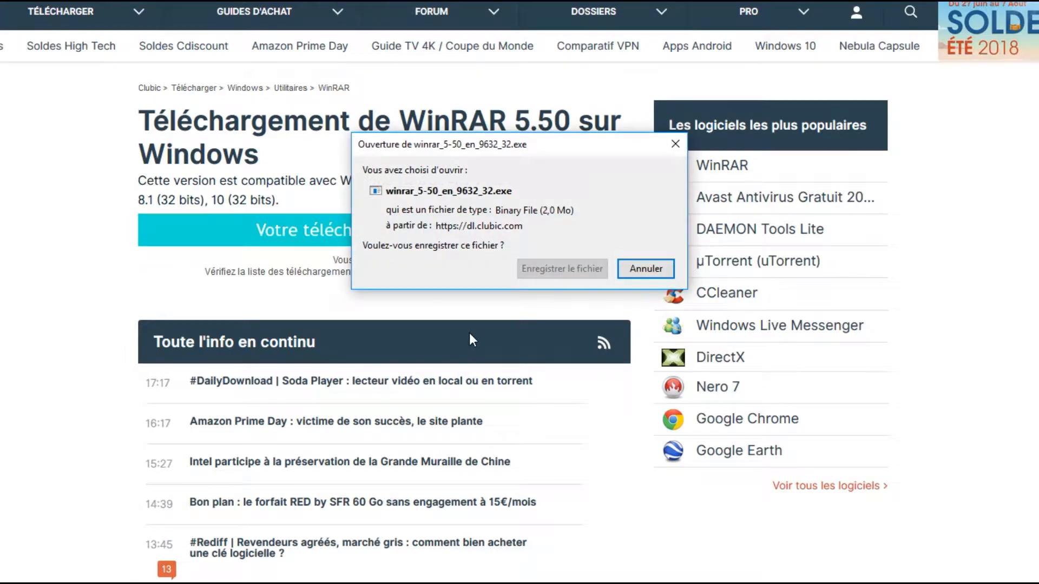
Step: Save winrar_5-50_en_9632_32.exe, launch the downloaded copy winrar_5-50_en_9632_32(4) from the downloads folder and allow it to make changes
click(558, 269)
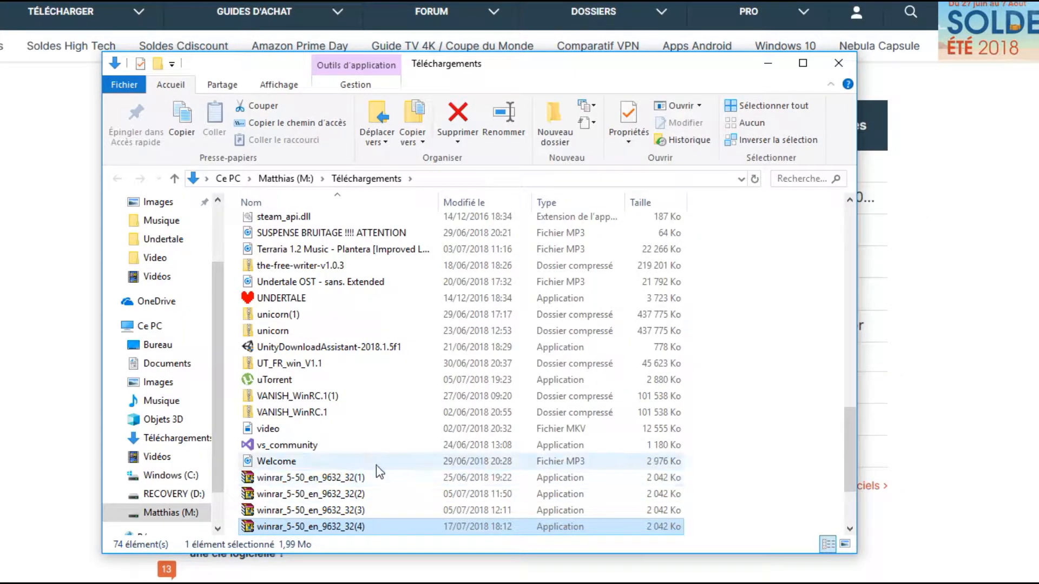
scroll(381, 475, down, 2)
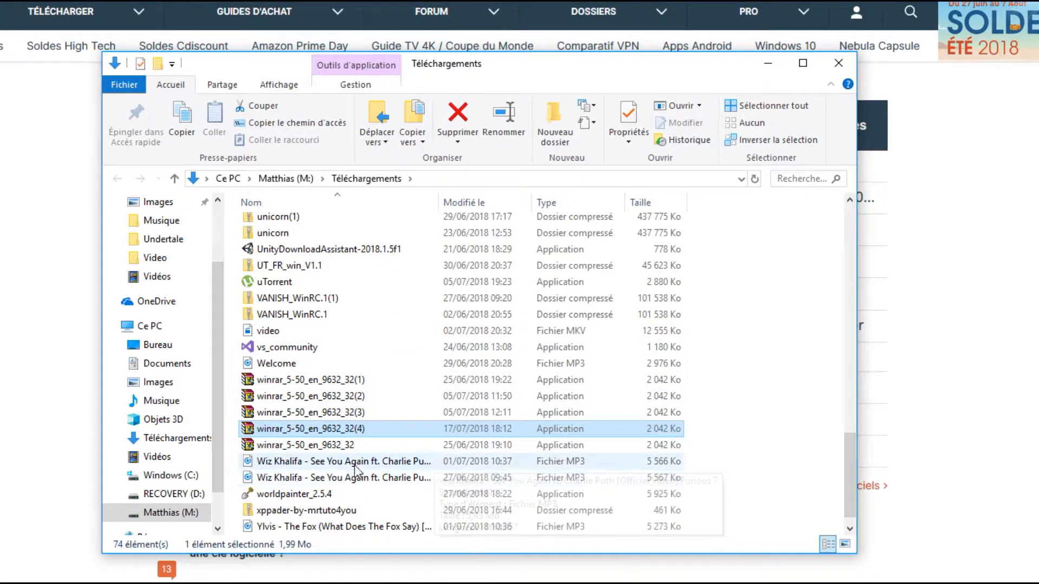
double_click(368, 433)
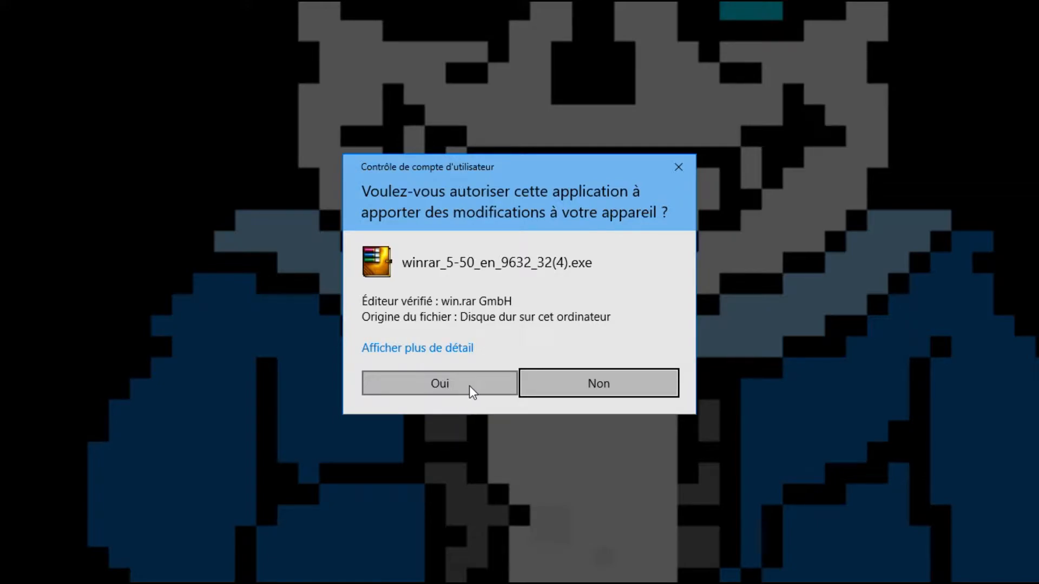
click(486, 386)
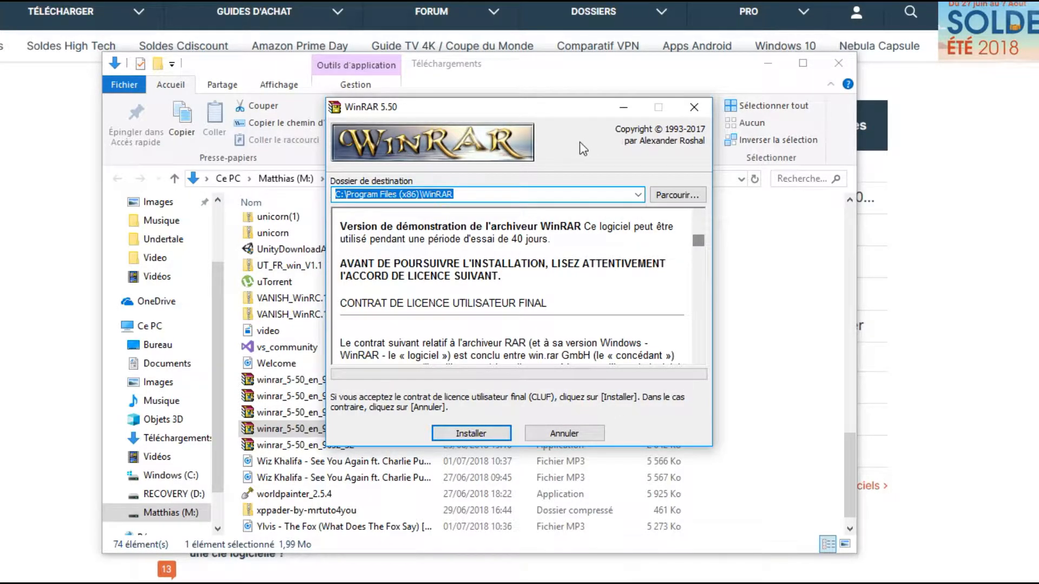
click(673, 195)
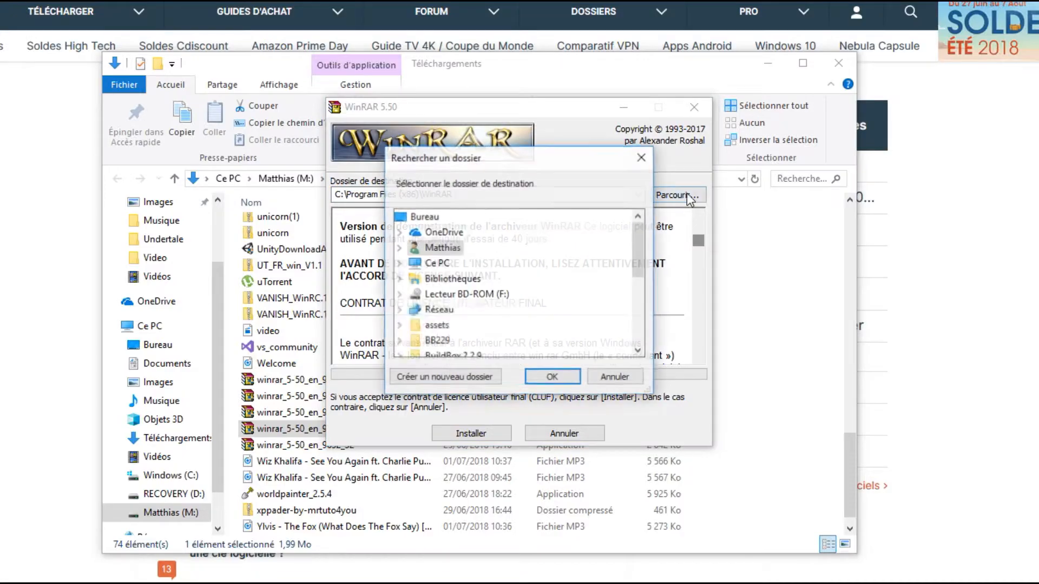
drag(573, 161, 634, 172)
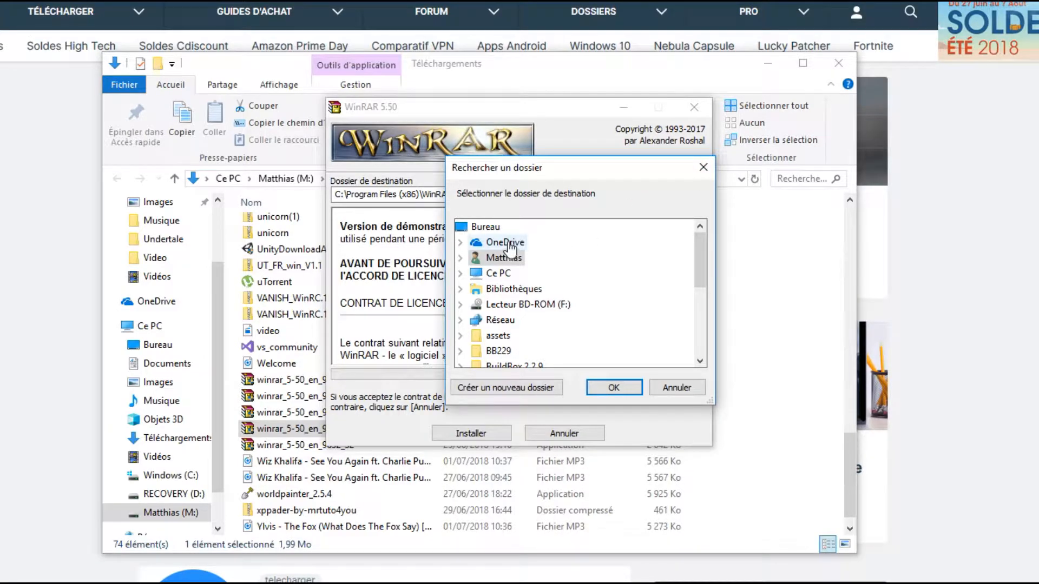
click(702, 167)
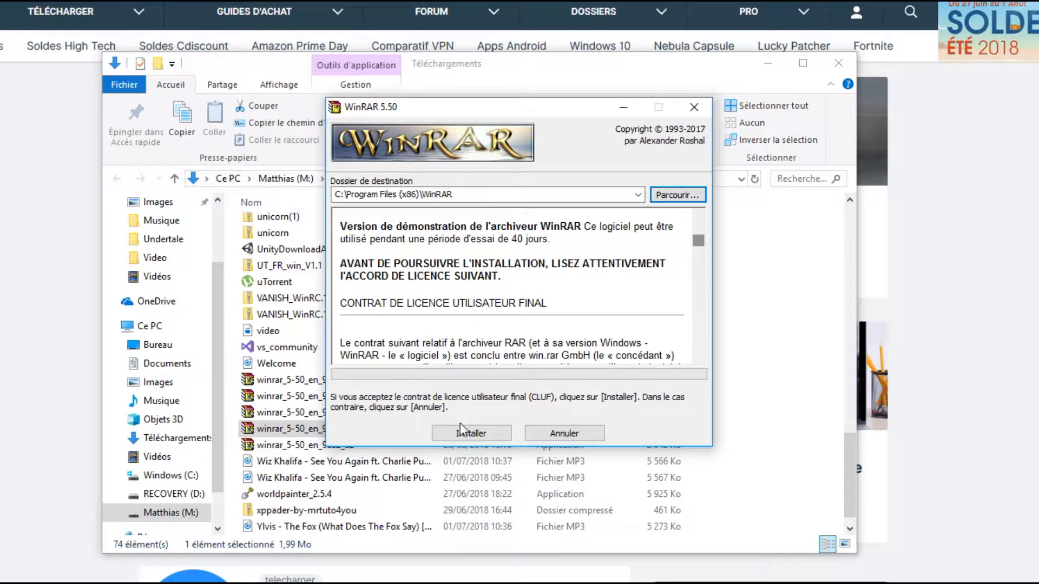
Step: Install WinRAR in the default destination folder with desktop and Start menu shortcuts, finish the setup and close the WinRAR shortcuts folder
click(471, 432)
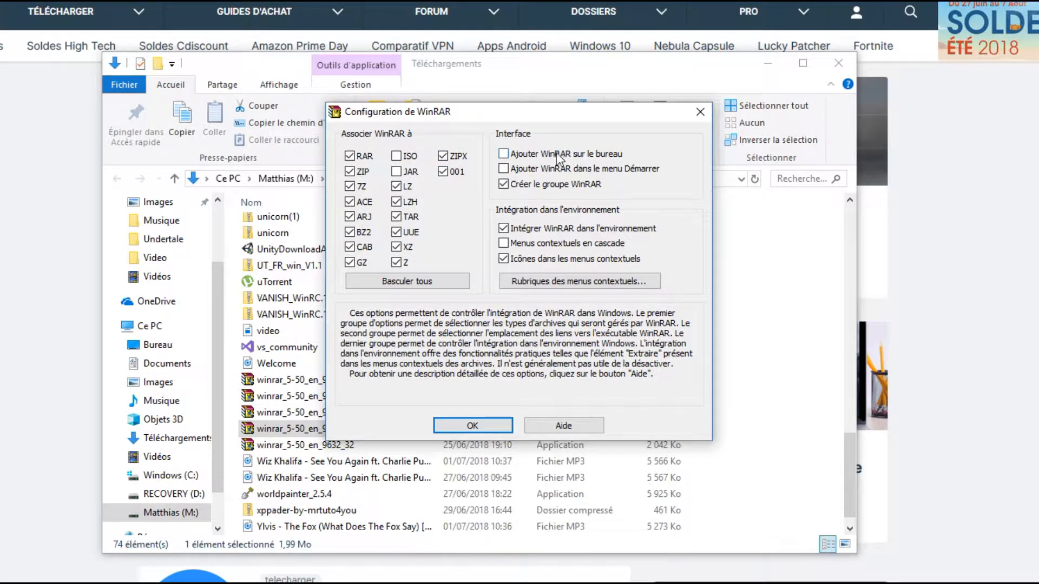
click(504, 155)
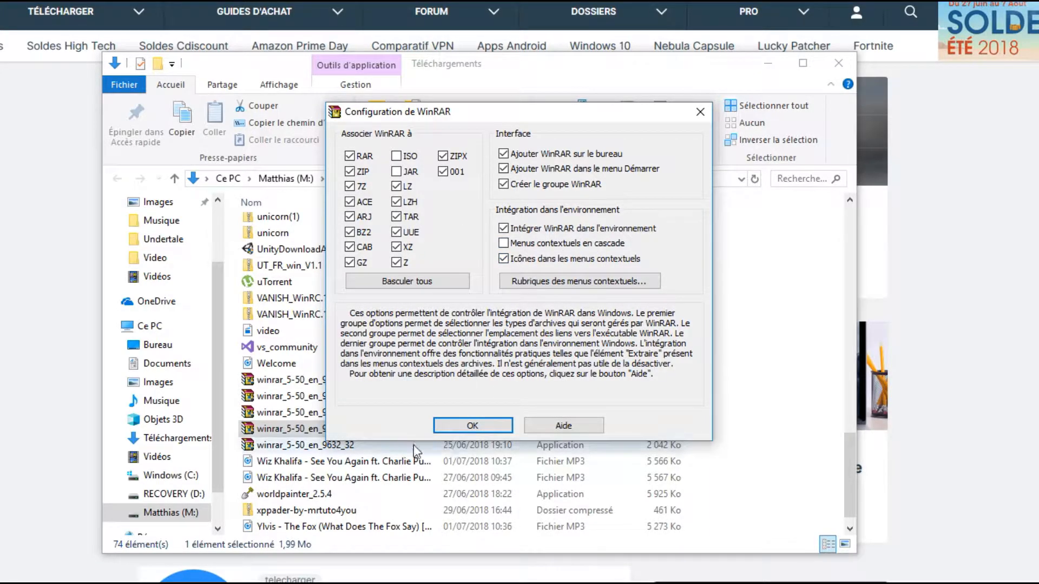
click(478, 428)
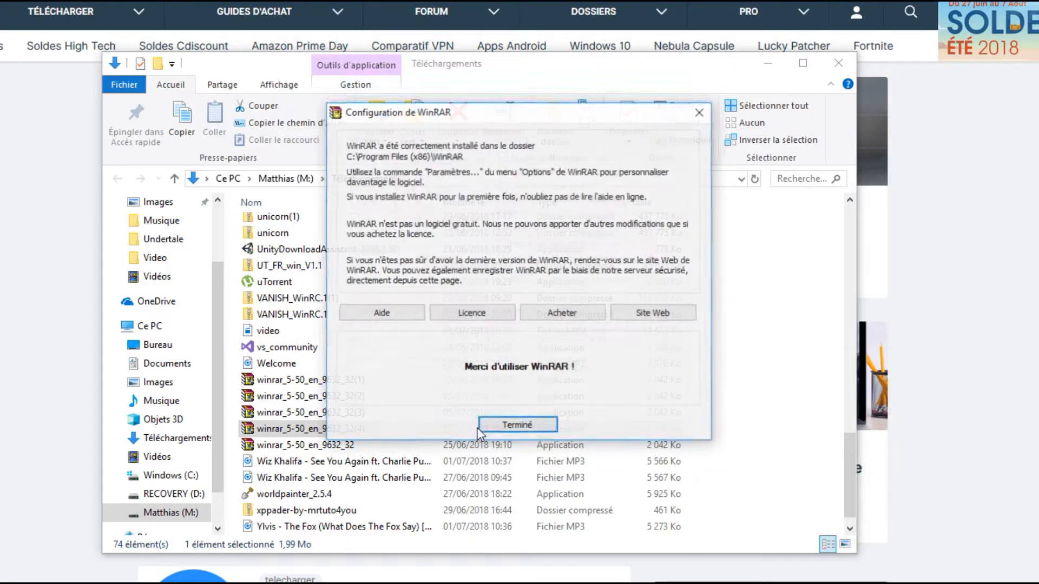
click(518, 425)
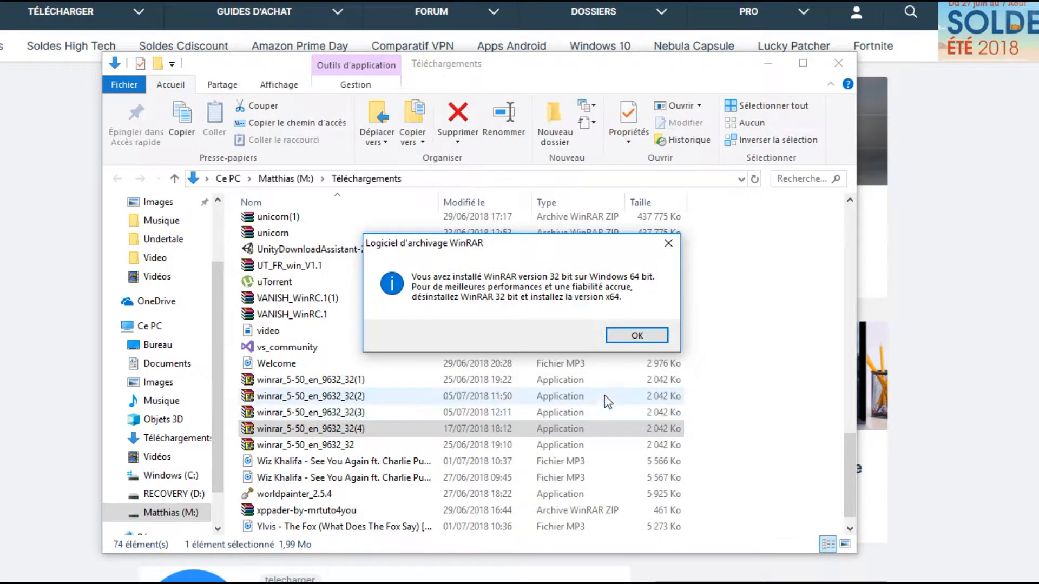
click(639, 335)
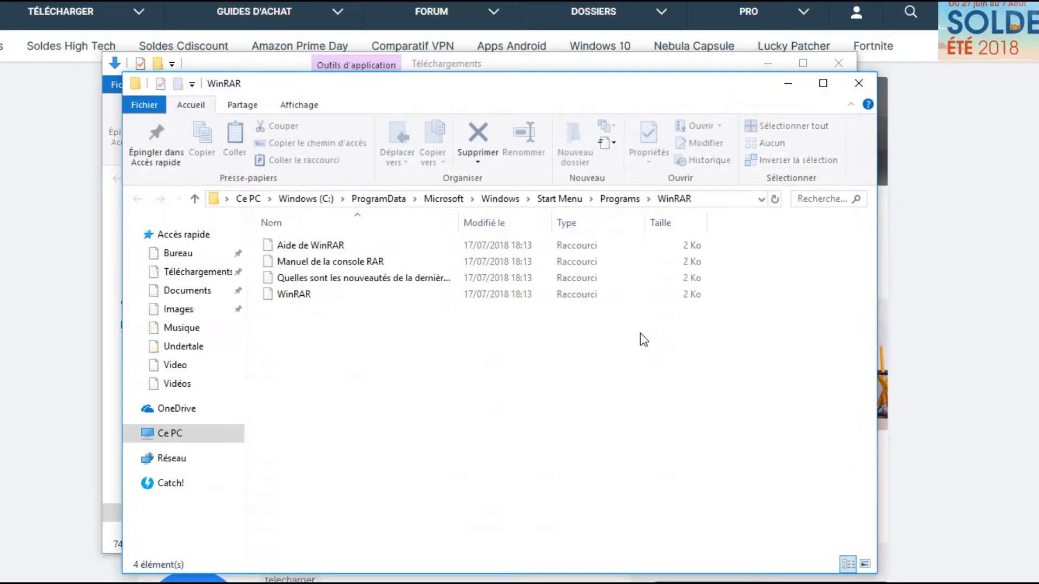
drag(747, 89, 702, 90)
click(812, 83)
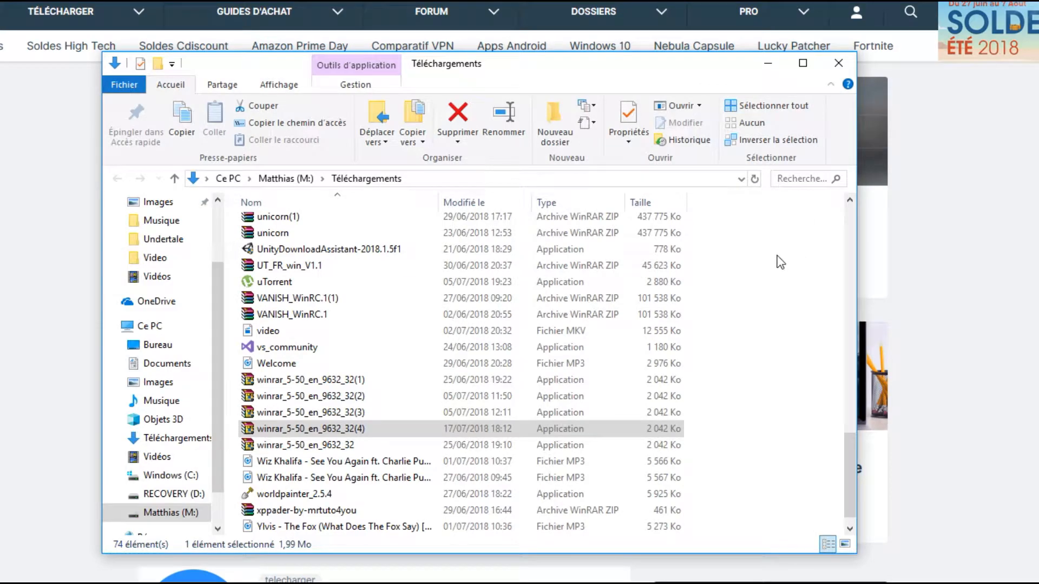
Step: Open WinRAR from its desktop shortcut, dismiss its initial pop-up, examine the main window with the desktop's files, and close it
click(1038, 583)
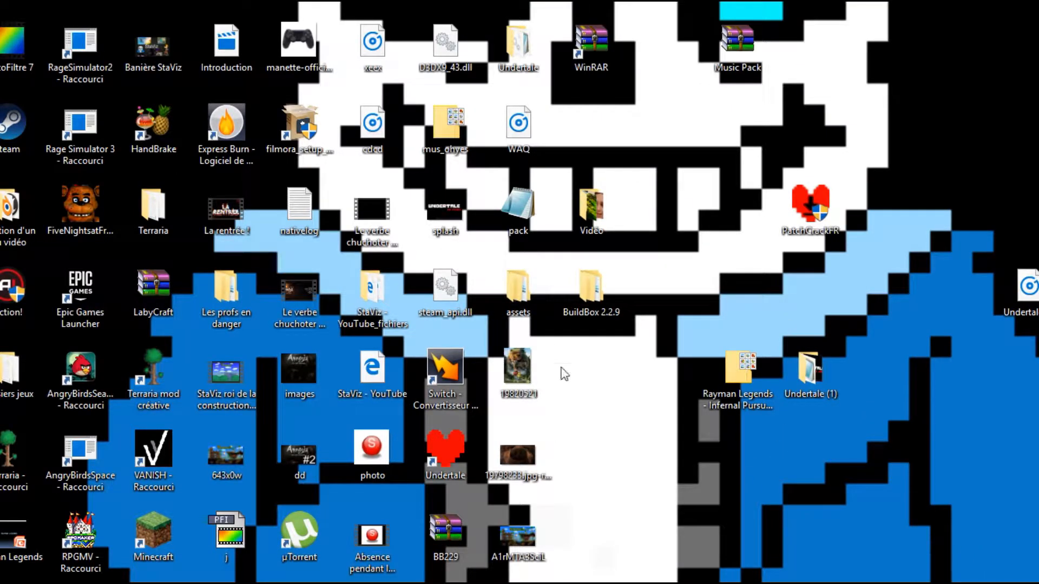
click(597, 46)
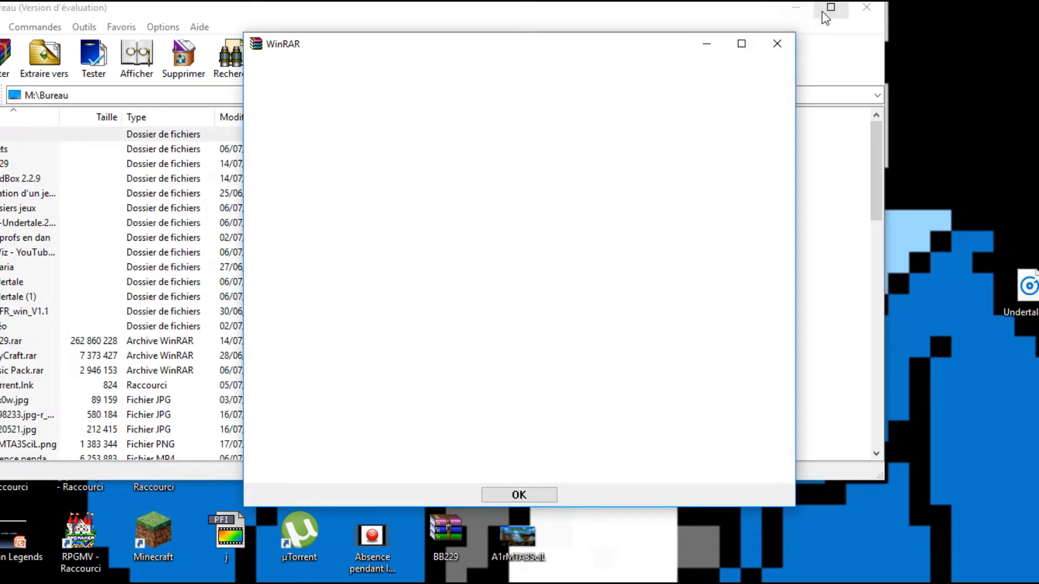
click(777, 44)
click(830, 7)
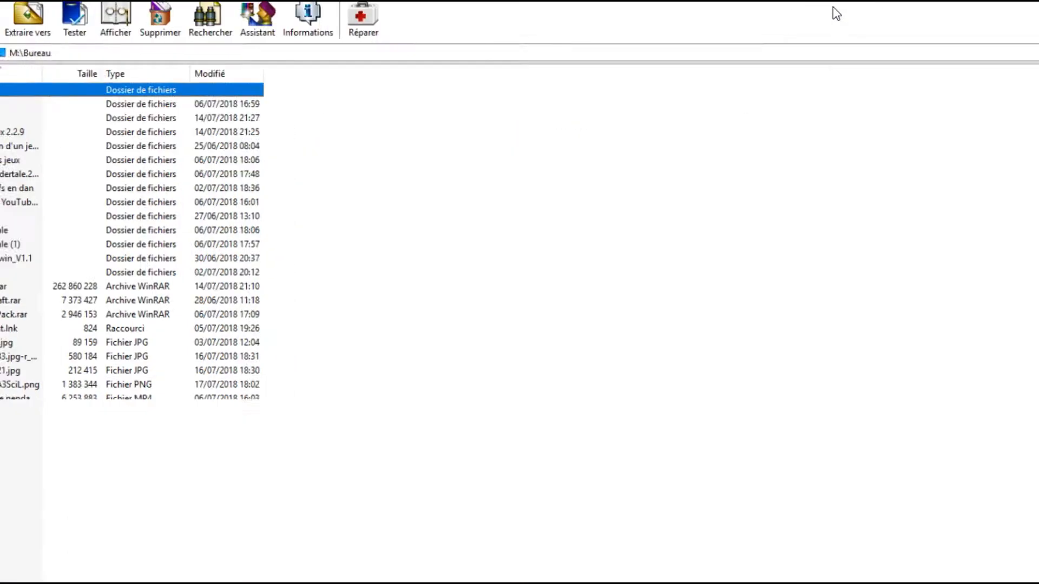
drag(898, 1, 860, 109)
drag(1001, 390, 935, 399)
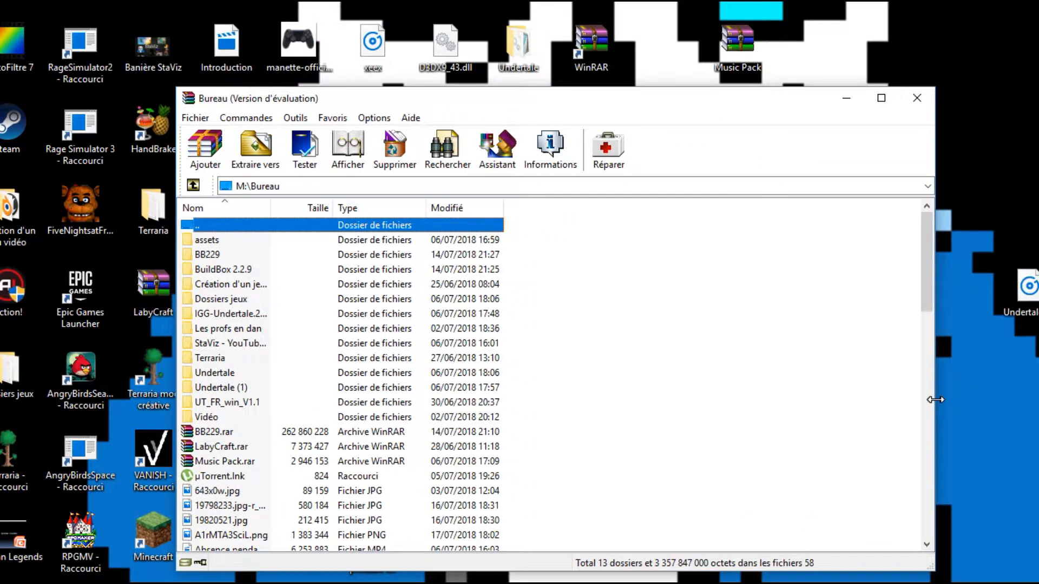
drag(728, 108, 706, 89)
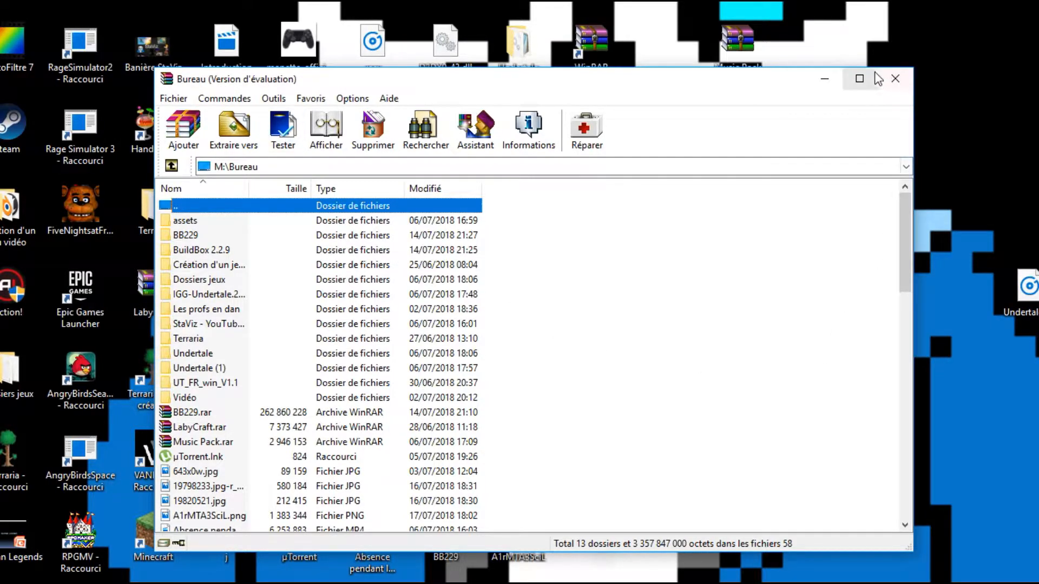
click(896, 80)
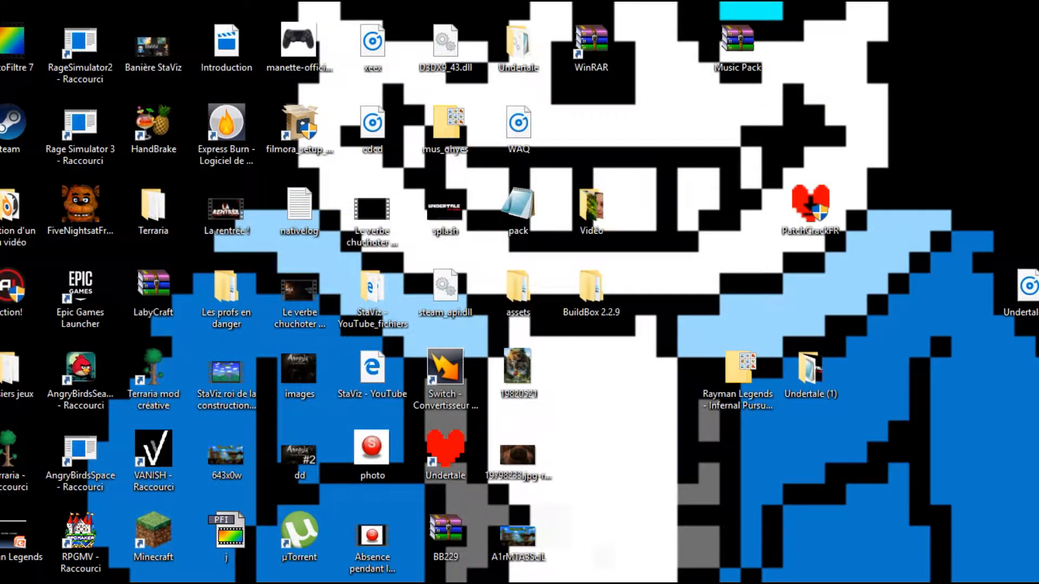
Step: Find WinRAR 5.50 (32-bit) in the Windows list of installed applications by searching for "WinRAR", and select it
key(super+i)
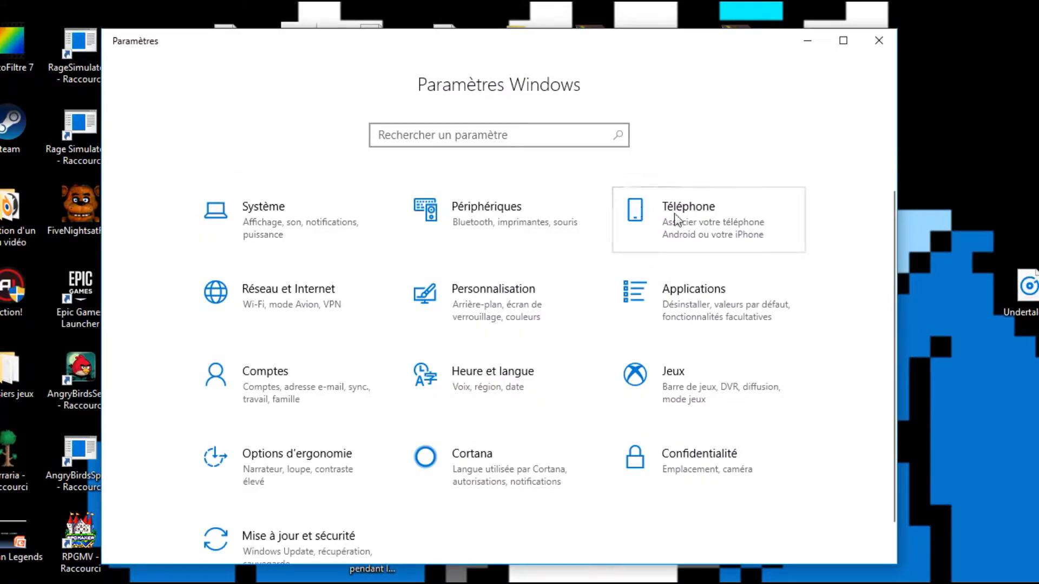
click(698, 312)
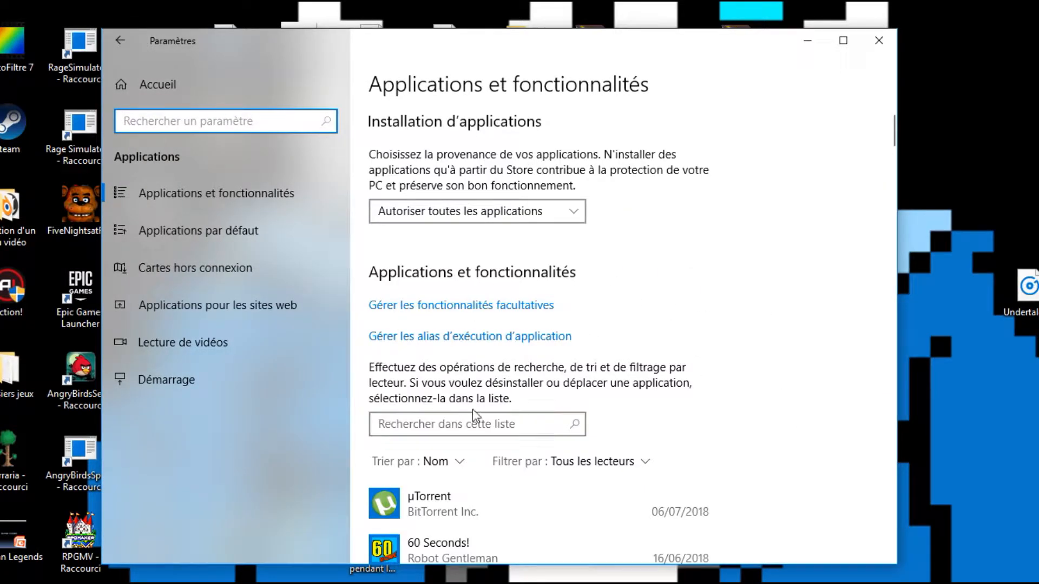
click(446, 431)
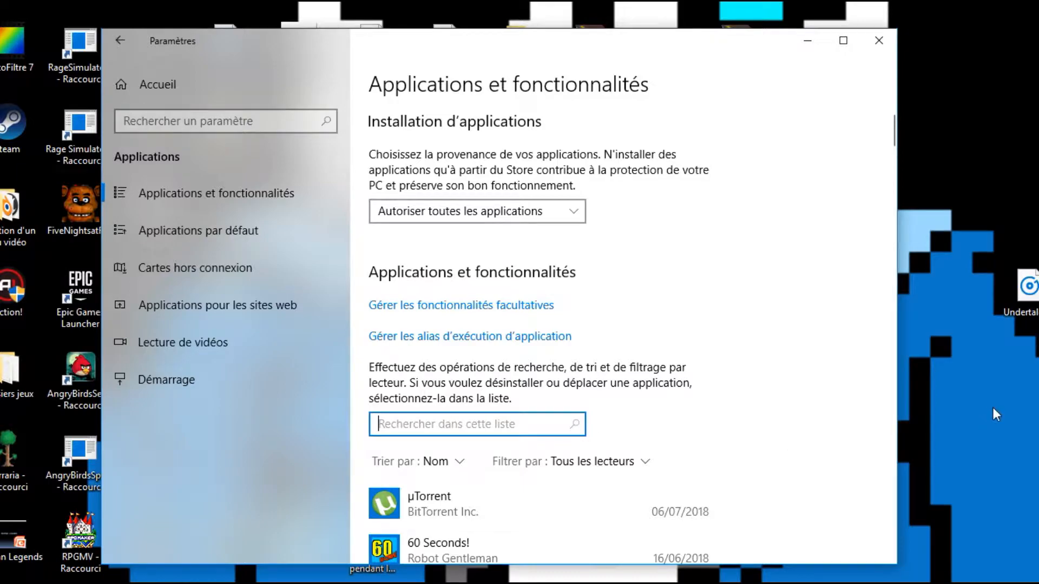
text(WinRA)
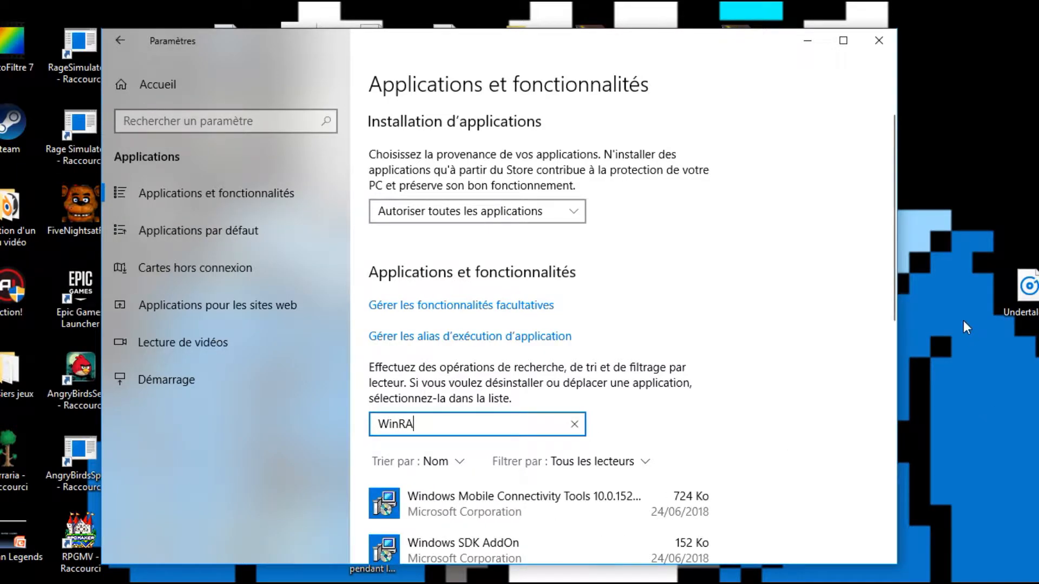
text(R)
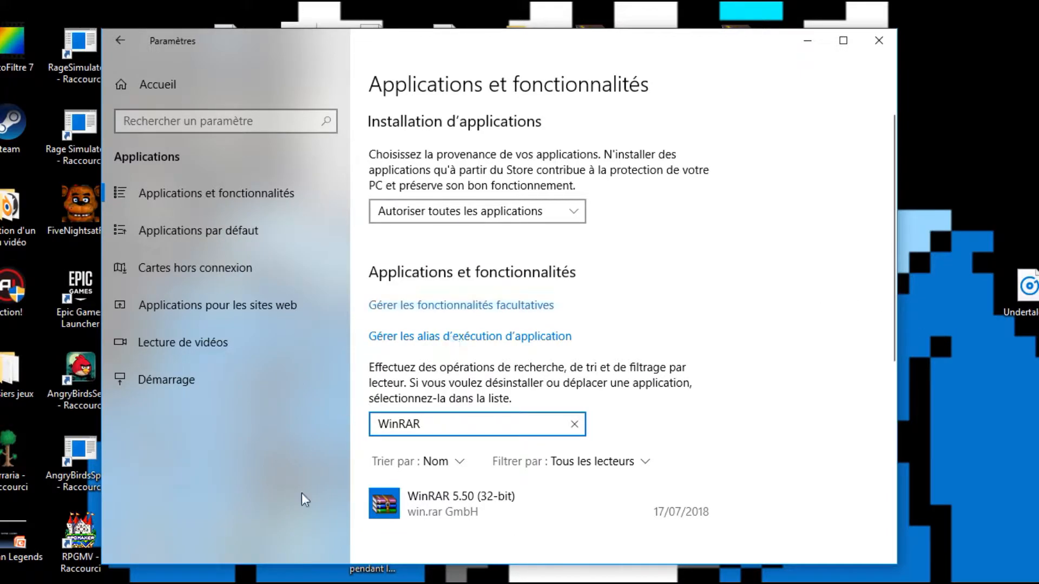
click(520, 498)
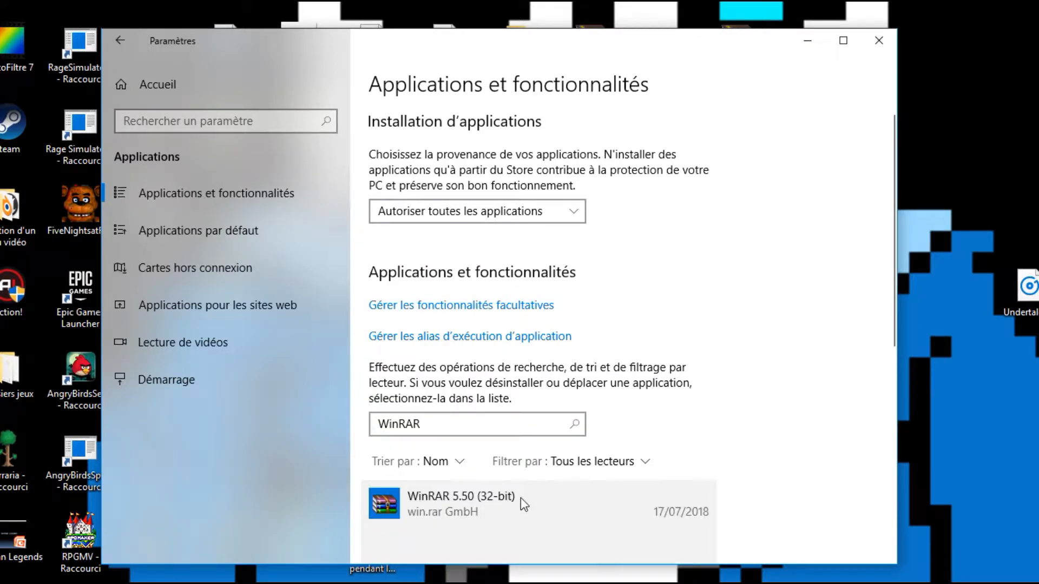
Step: Uninstall WinRAR 5.50 (32-bit), allowing the uninstaller to make changes and confirming the removal
scroll(613, 465, down, 3)
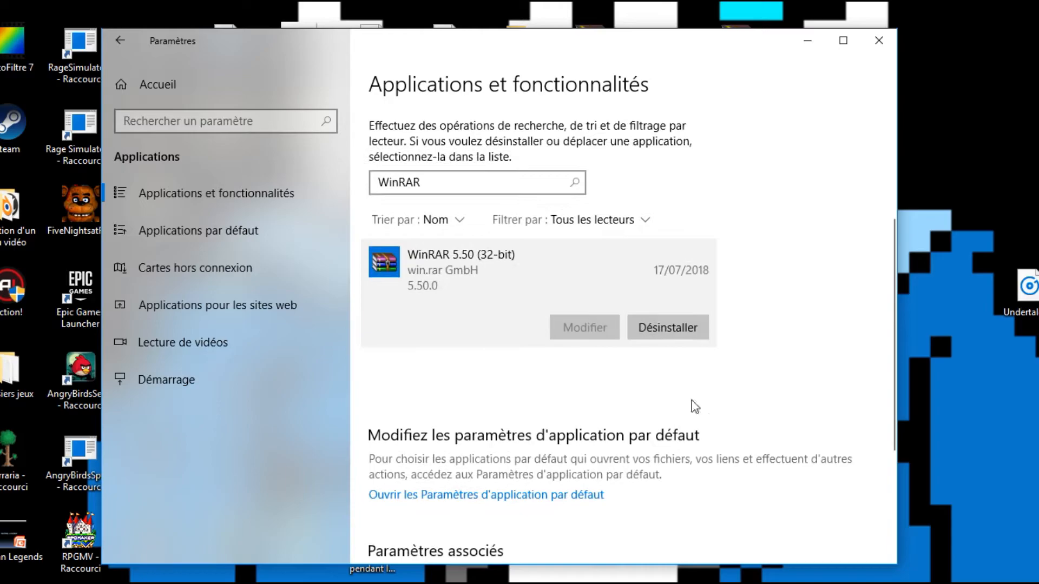
click(673, 330)
click(725, 292)
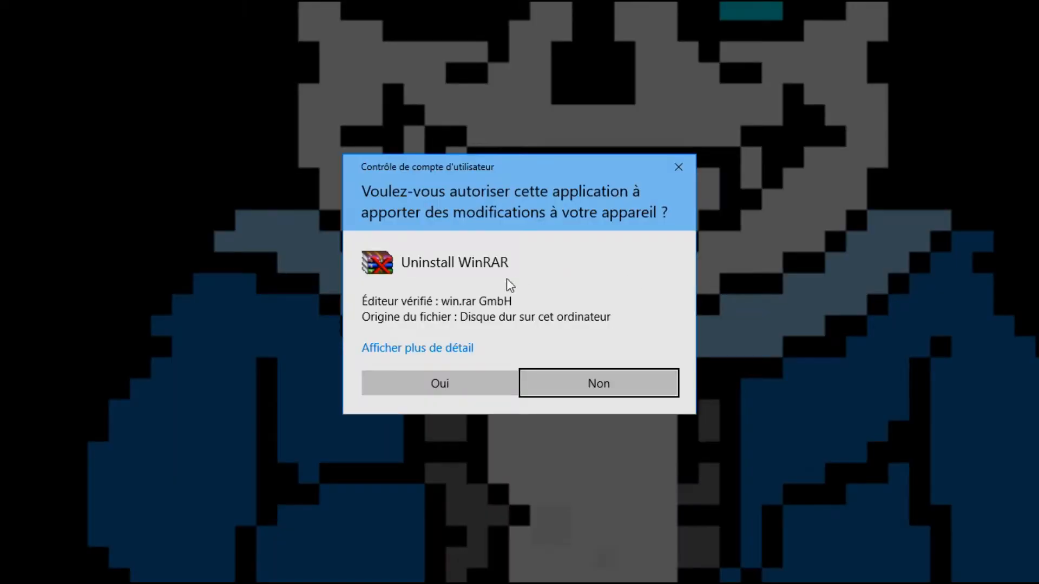
click(442, 386)
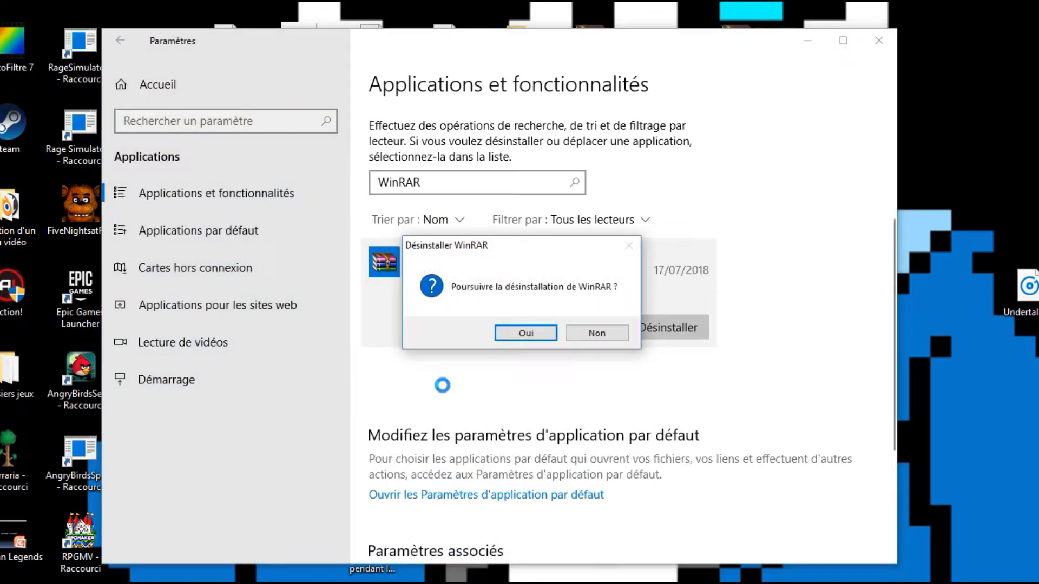
click(523, 334)
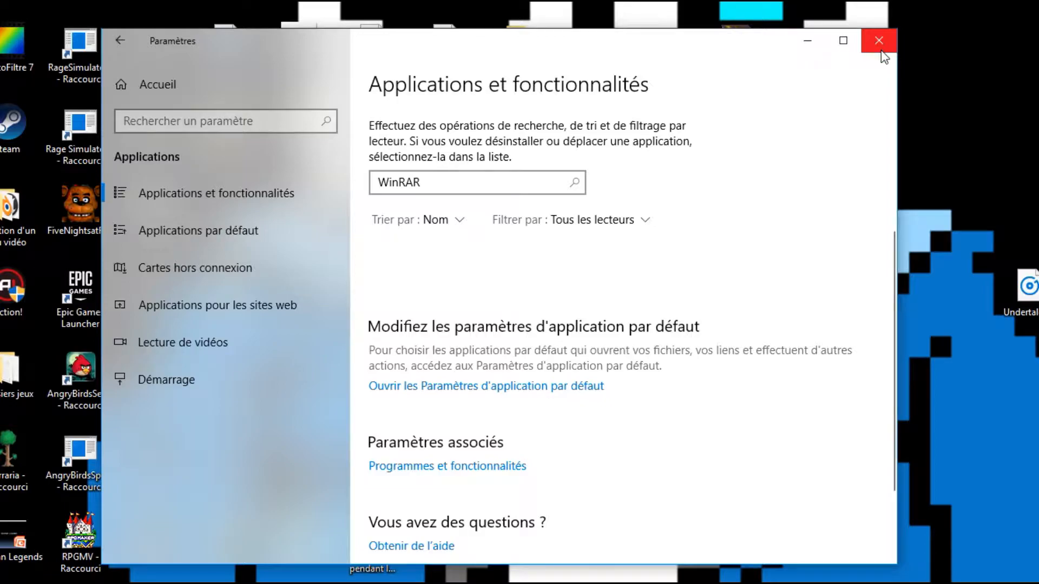
Step: Move the settings window aside to check the desktop for the WinRAR shortcut, and close the settings
drag(746, 42, 488, 324)
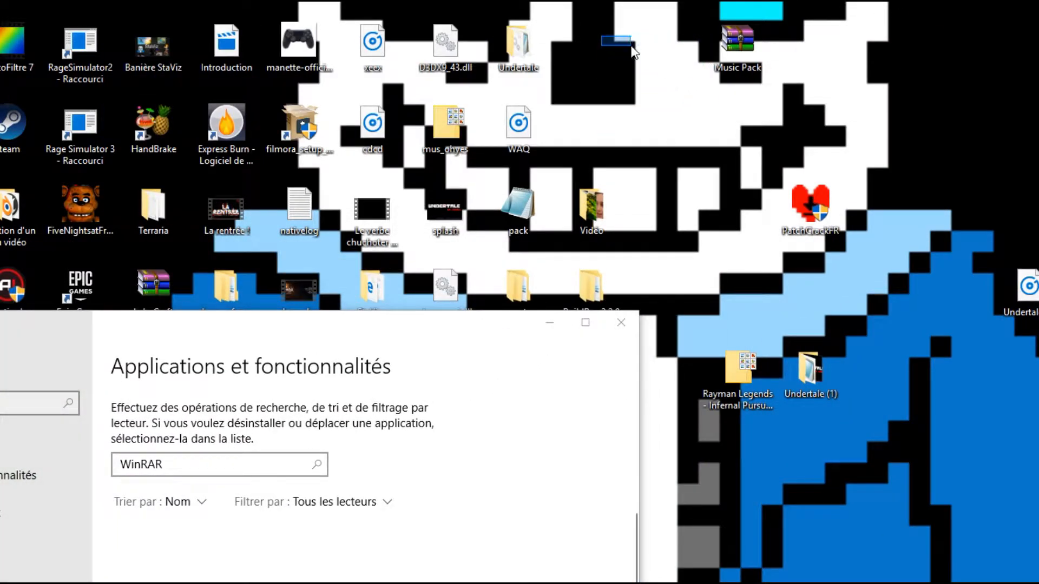
drag(489, 342, 763, 65)
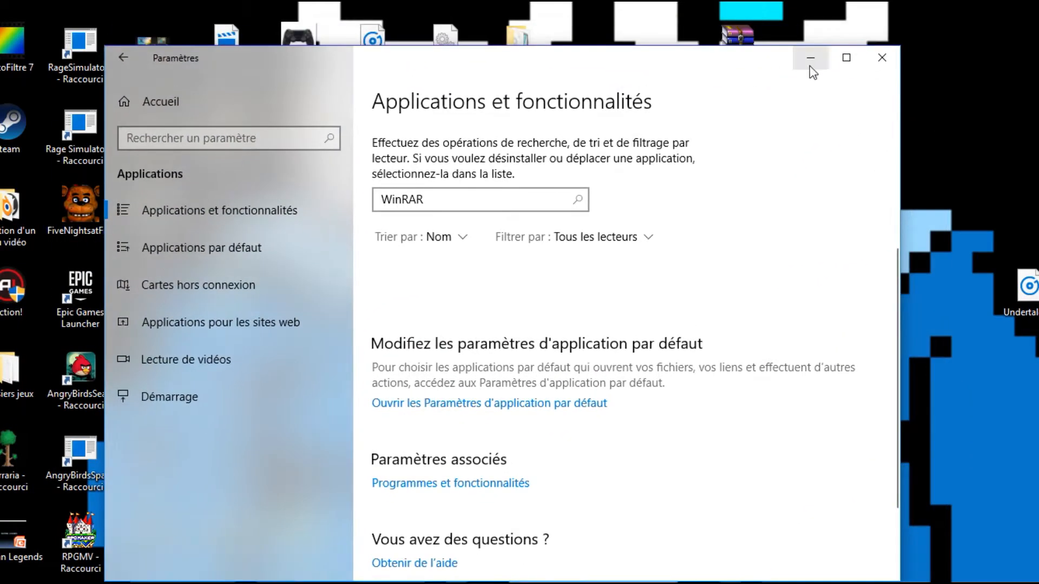
click(870, 60)
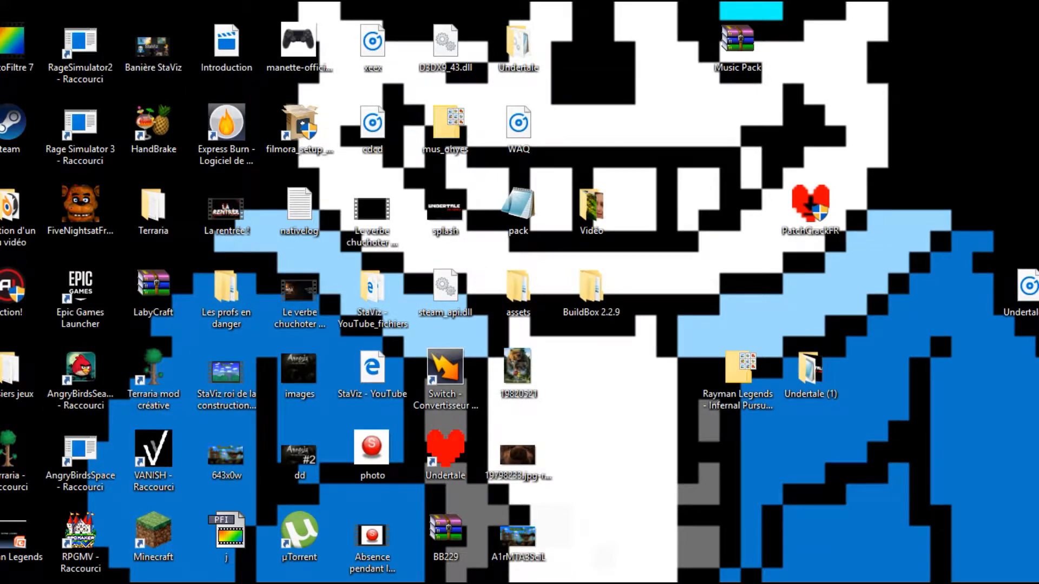
Step: Run the winrar_5-50_en_9632_32(4) installer from the downloads folder, allow its changes, and install to C:\Program Files (x86)\WinRAR
click(216, 583)
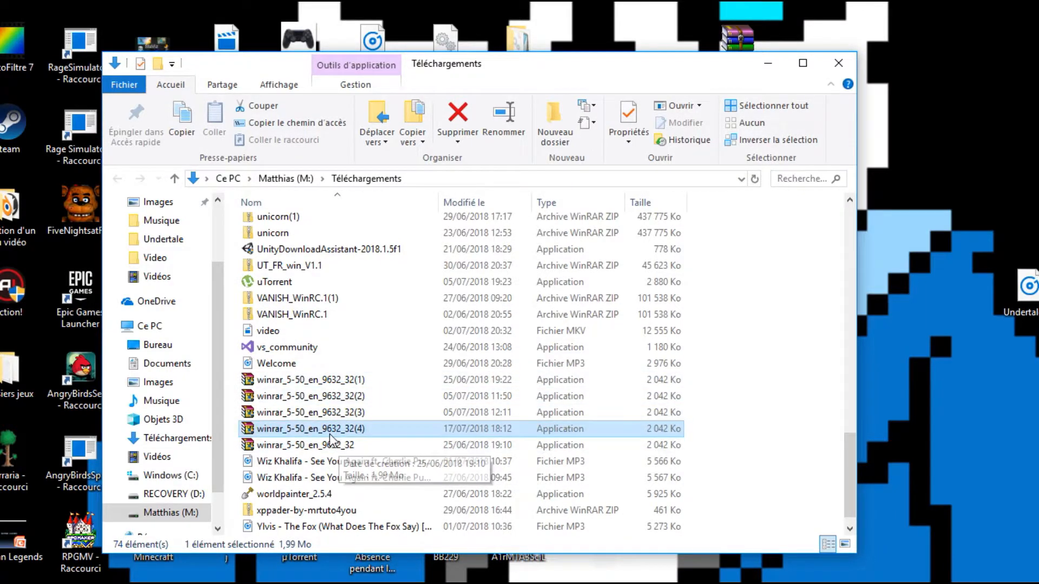
double_click(347, 430)
click(447, 384)
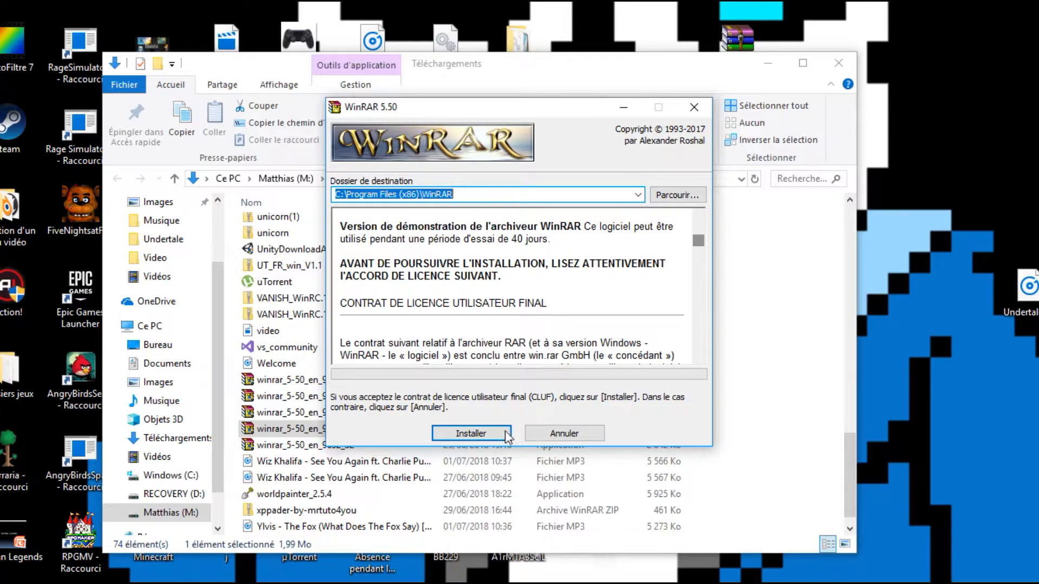
click(486, 433)
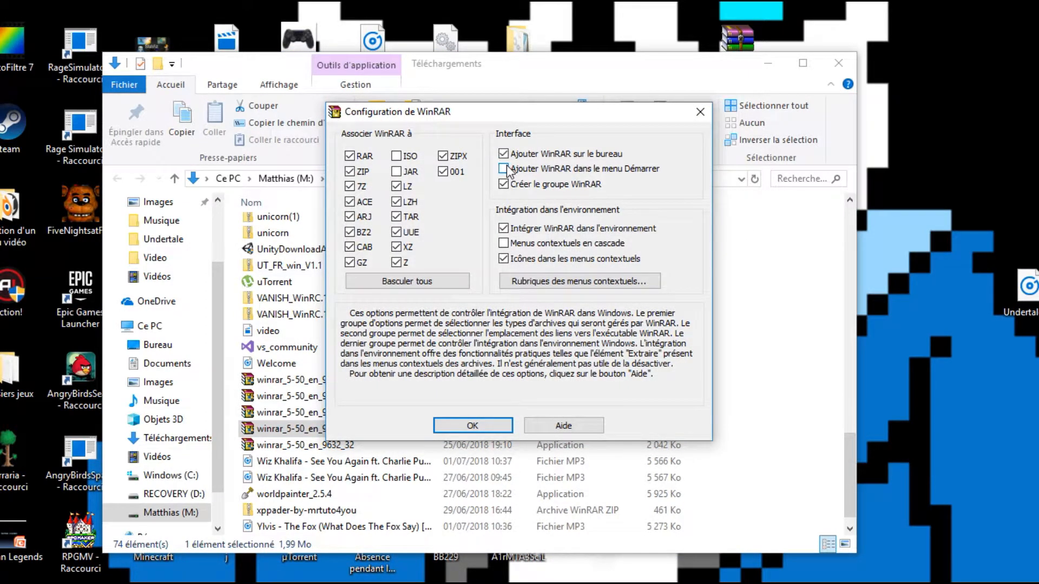
Step: Accept the default WinRAR configuration, finish the setup, and close the WinRAR shortcuts and downloads folder windows
click(477, 427)
click(480, 427)
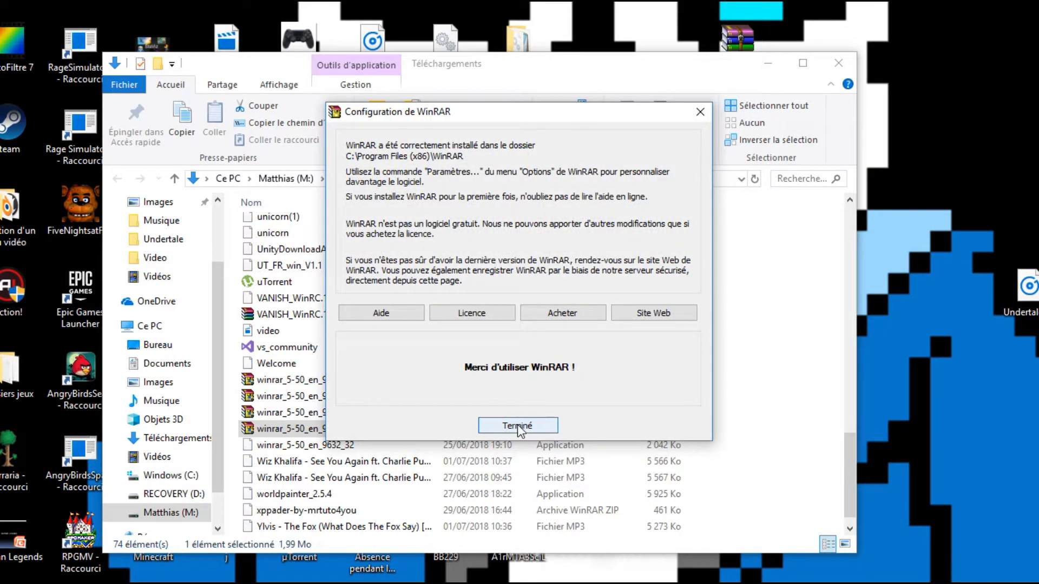
click(638, 332)
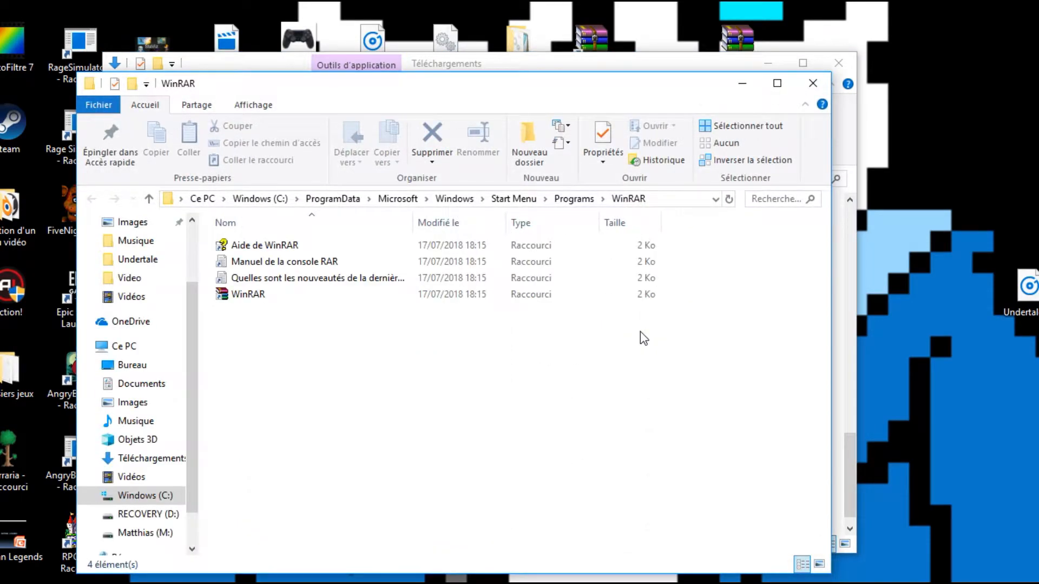
click(813, 83)
click(838, 64)
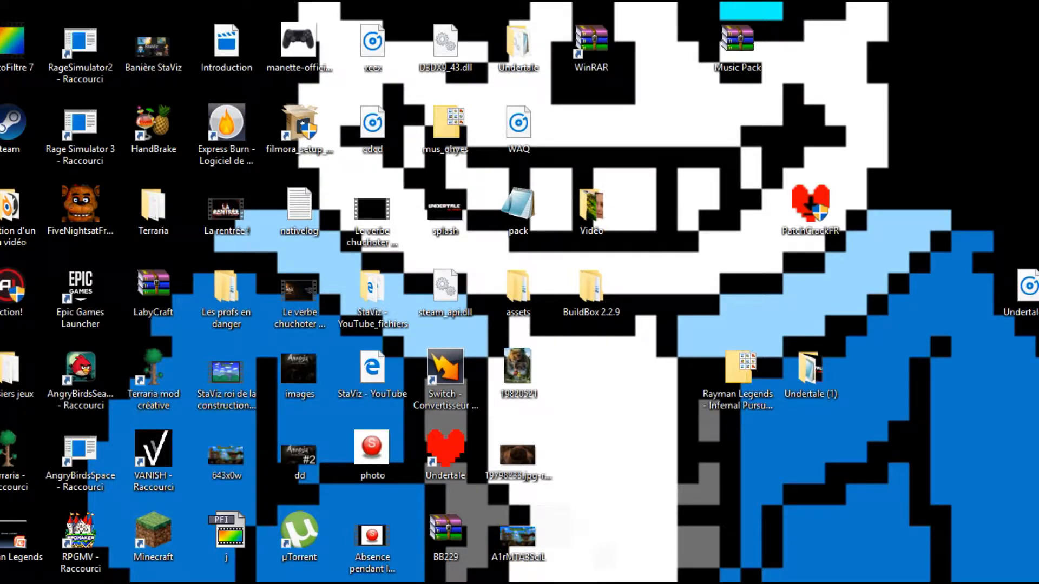
drag(651, 106, 665, 439)
mouse_move(667, 439)
mouse_down()
mouse_move(631, 488)
mouse_move(752, 247)
mouse_move(617, 416)
mouse_up()
mouse_move(651, 368)
mouse_down()
mouse_move(572, 414)
mouse_move(595, 483)
mouse_up()
drag(653, 81, 699, 134)
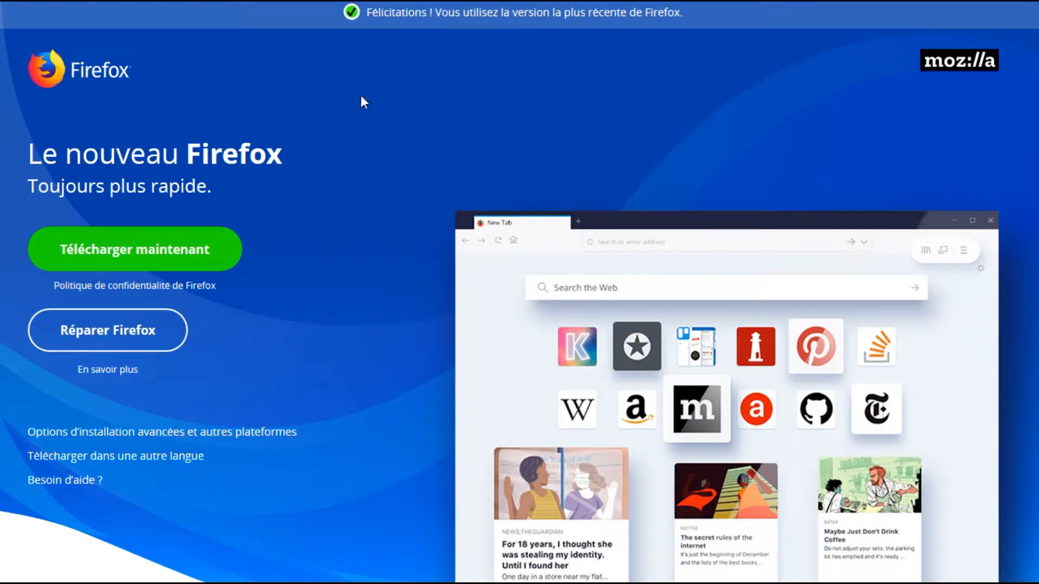
Step: Download Firefox Installer.exe from the Firefox web page and save the file
click(134, 253)
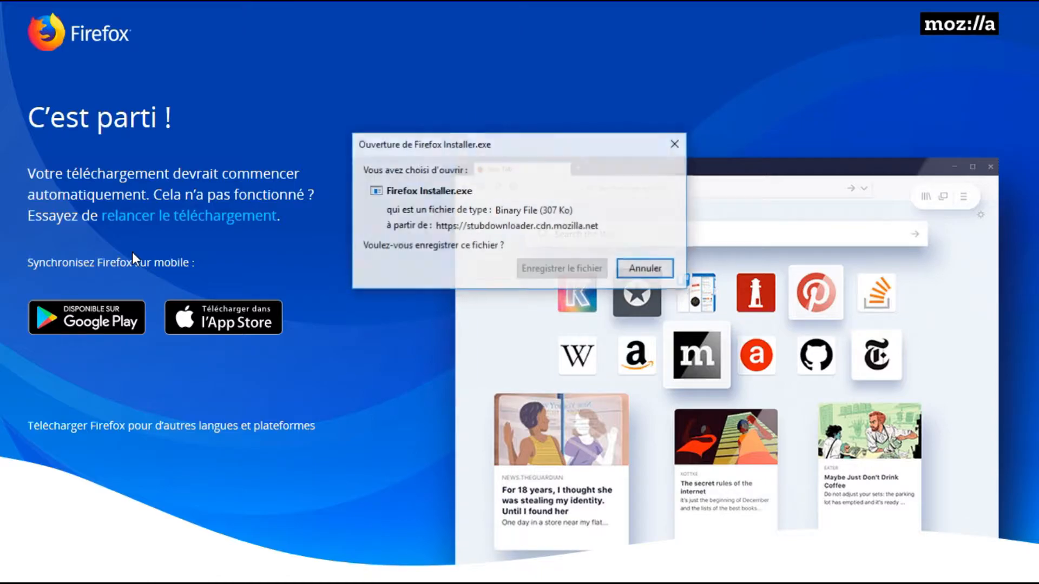
click(550, 271)
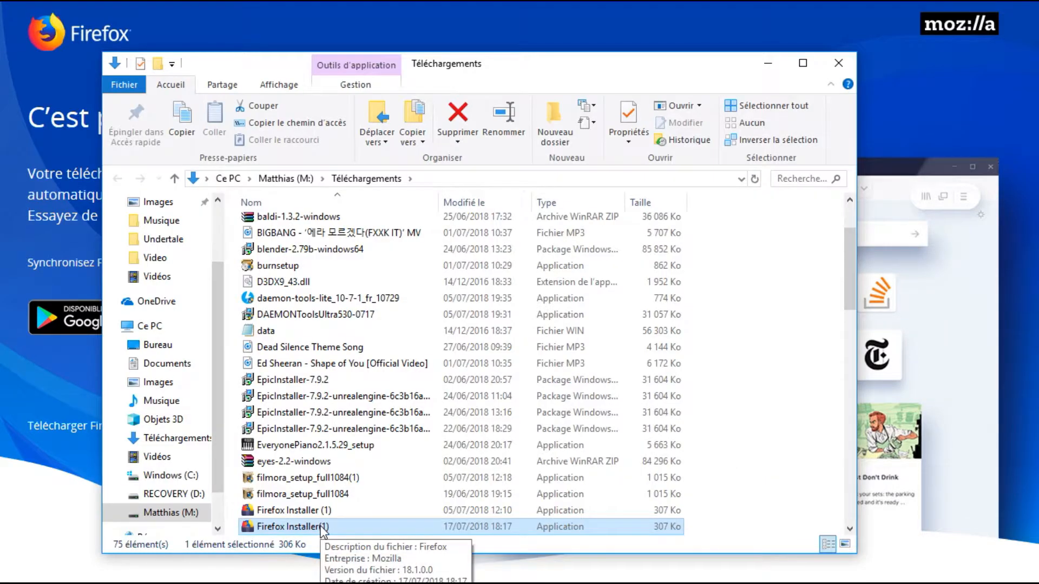
Step: Launch Firefox Installer(1) from the downloads folder, allow its changes, and cancel the installation while it runs
double_click(326, 528)
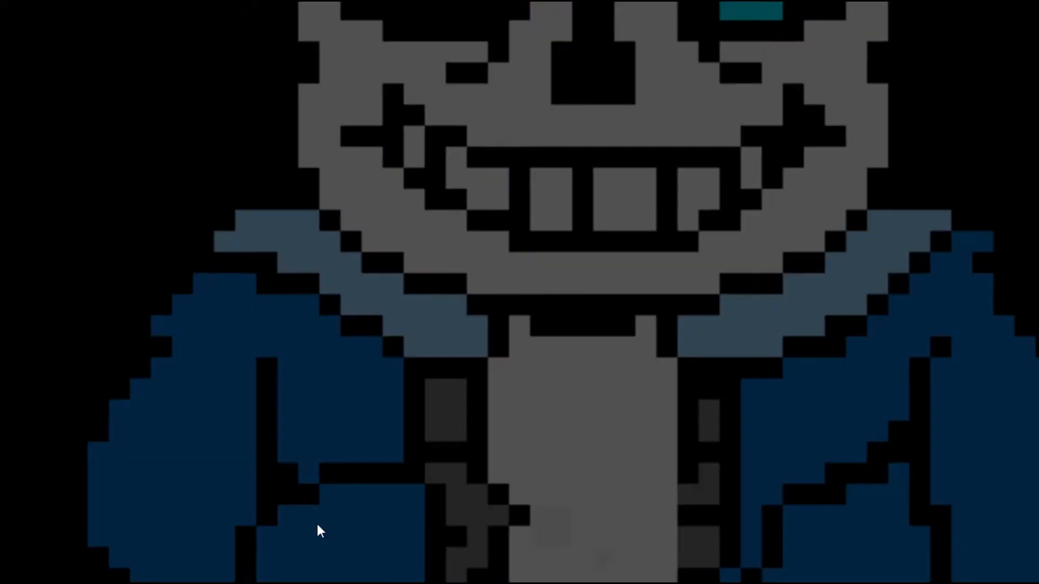
click(443, 381)
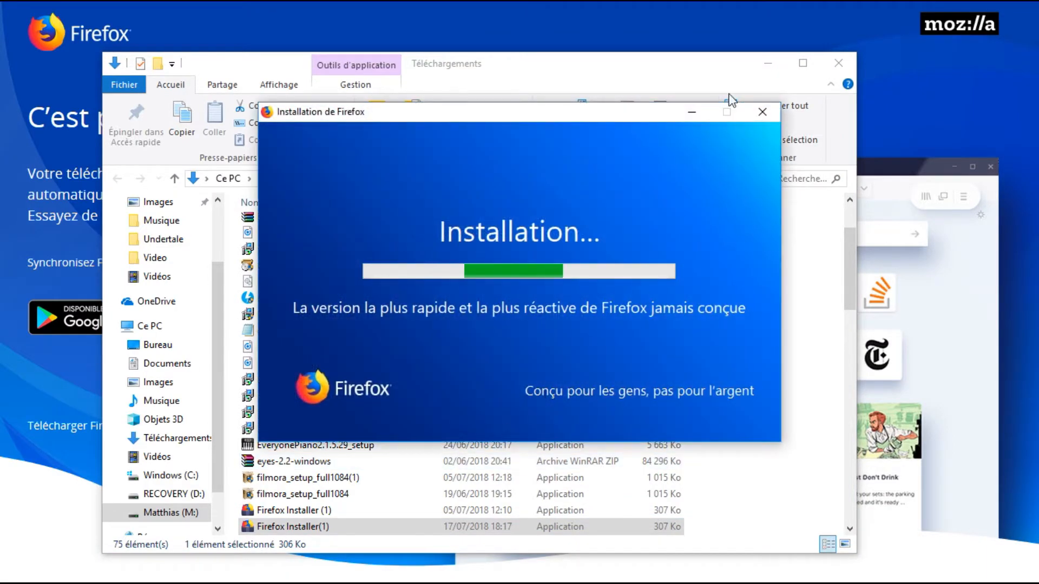
click(759, 112)
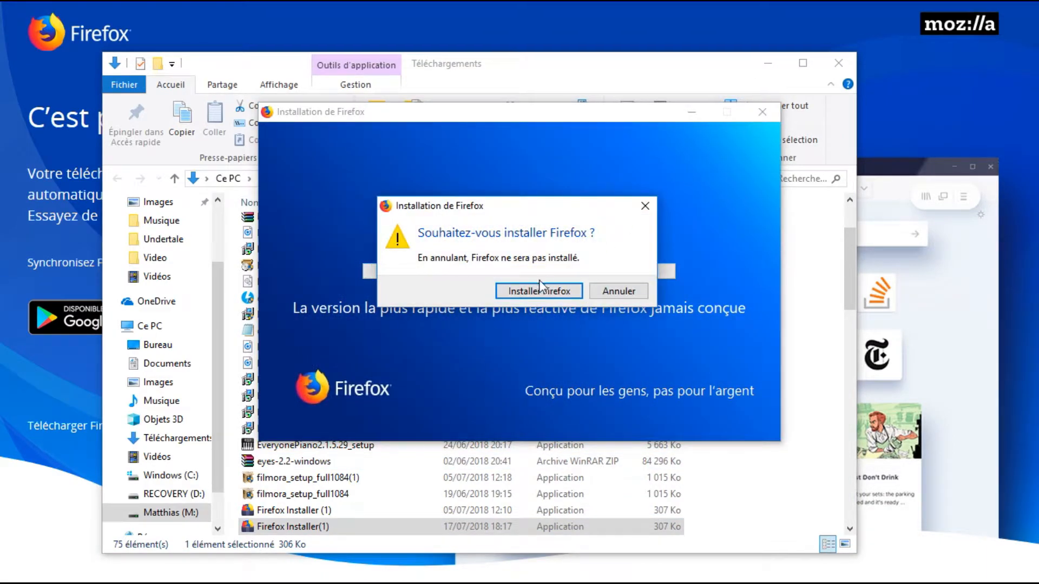
click(616, 291)
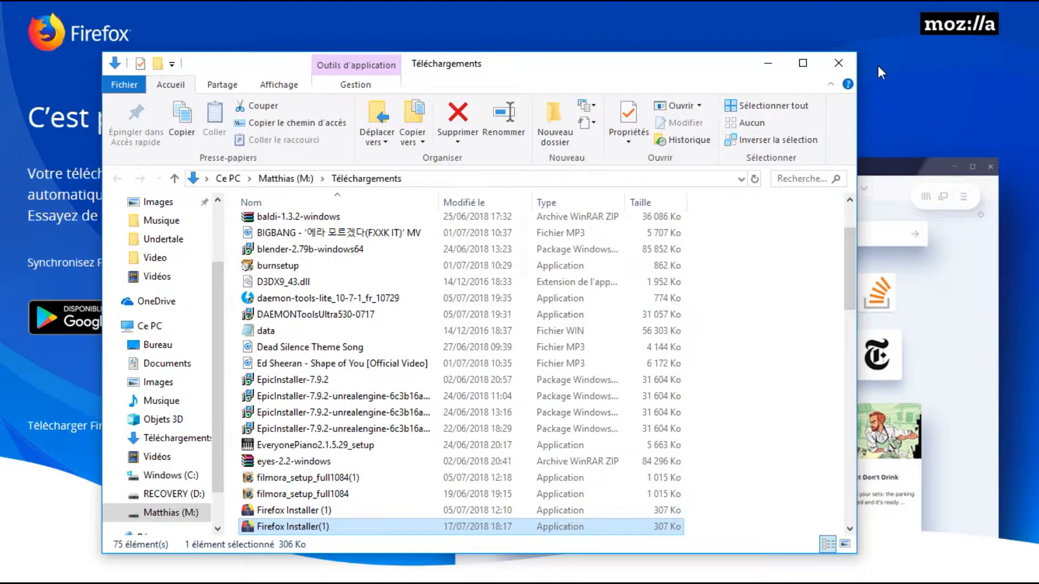
click(877, 66)
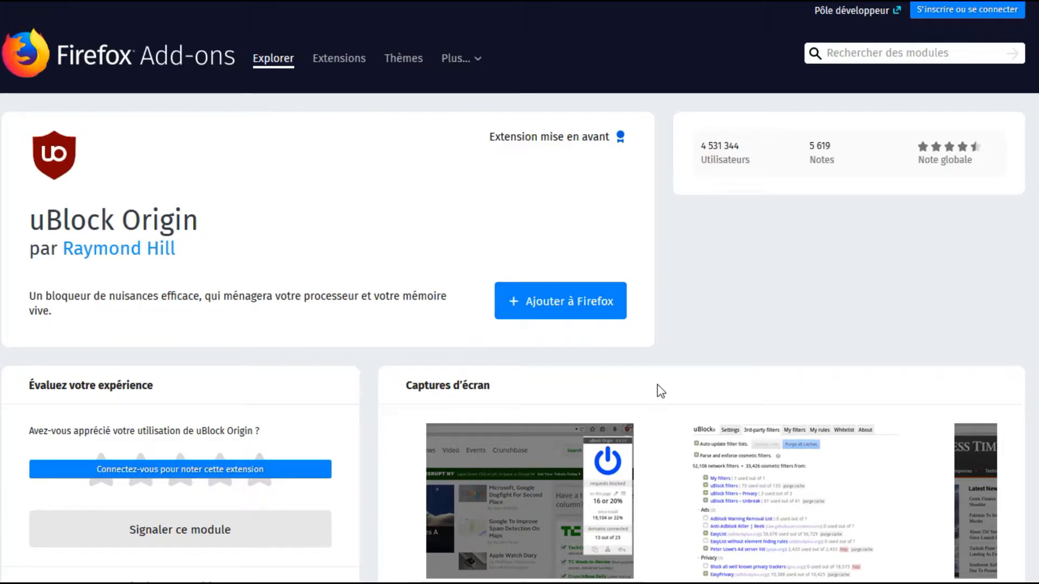
Step: Add the uBlock Origin extension to Firefox, granting the requested permissions and dismissing the confirmation
click(567, 304)
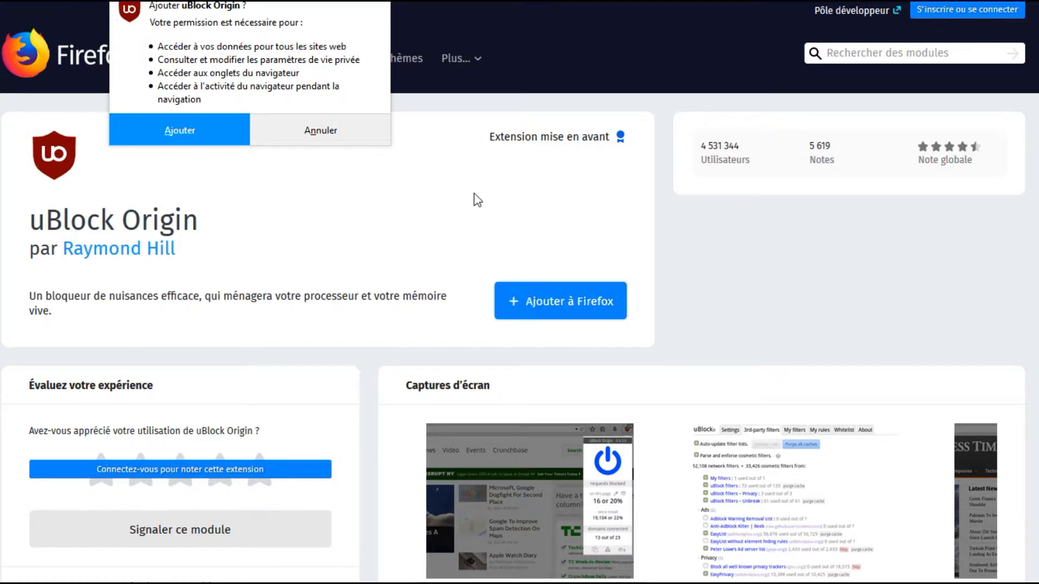
click(175, 130)
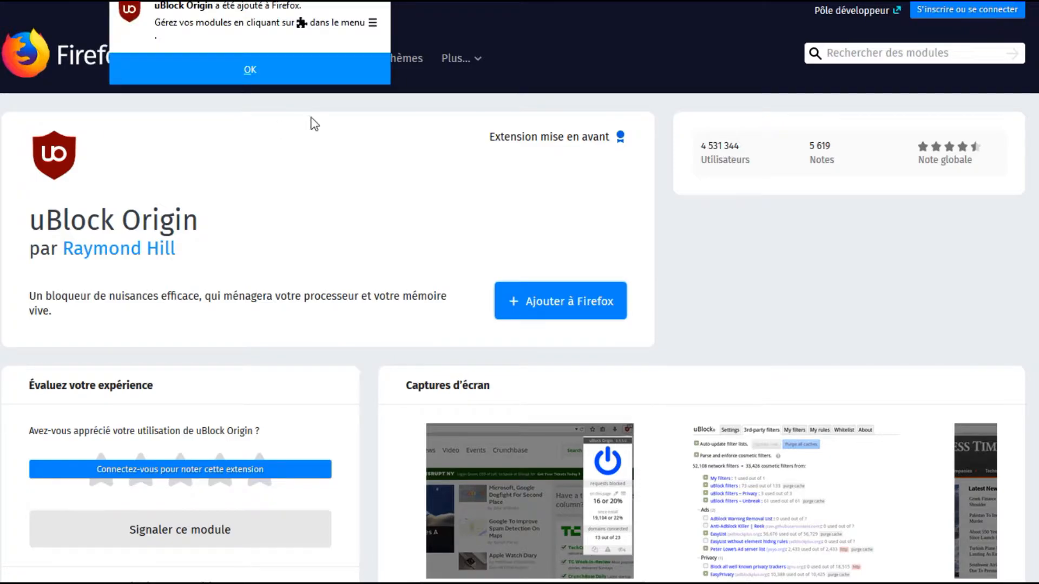
click(295, 76)
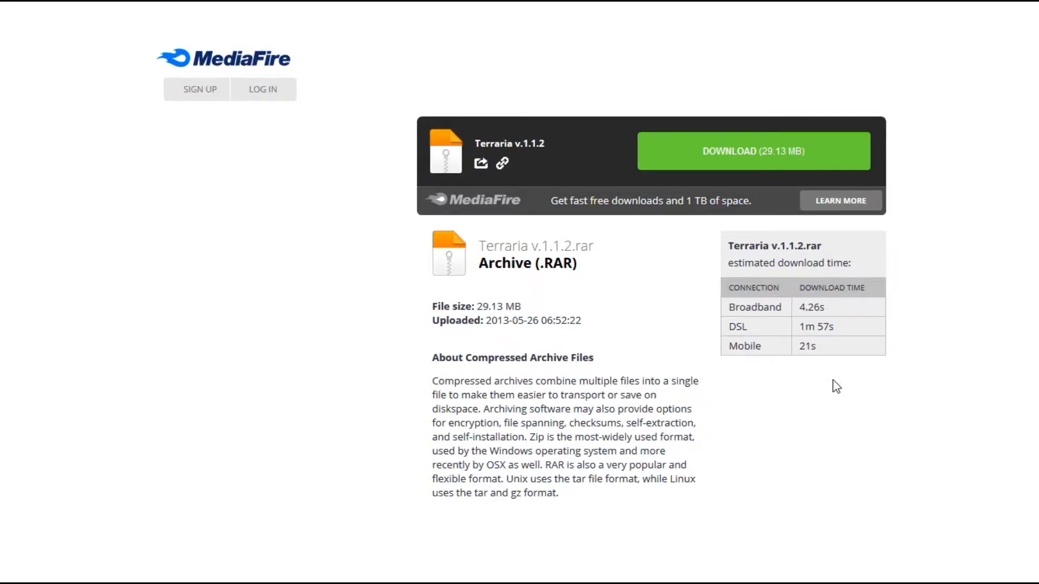
Step: Download and save Terraria v.1.1.2.rar from MediaFire, and move the archive from the downloads folder to the desktop
click(764, 154)
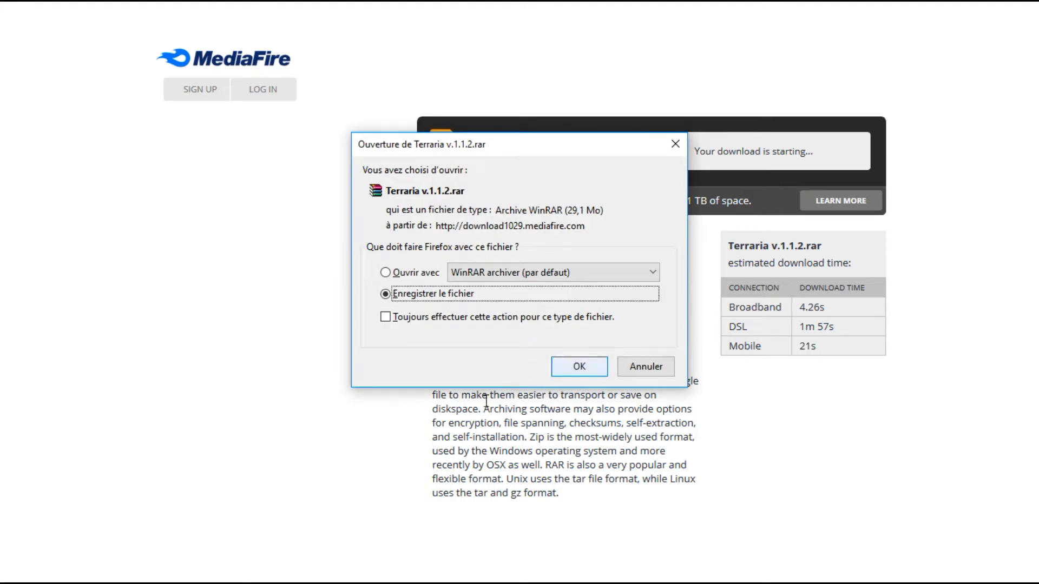
click(578, 367)
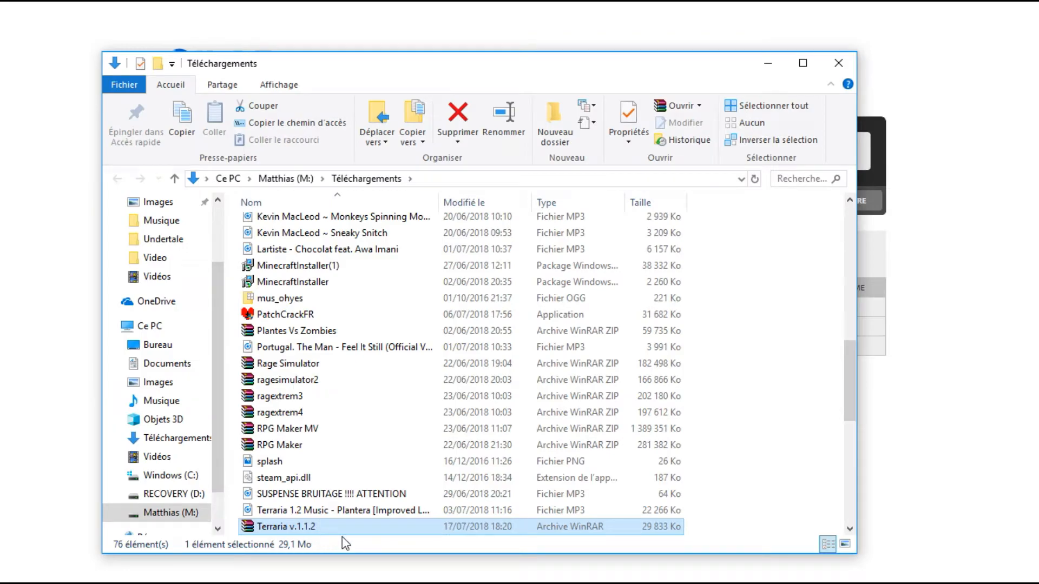
drag(292, 528, 482, 457)
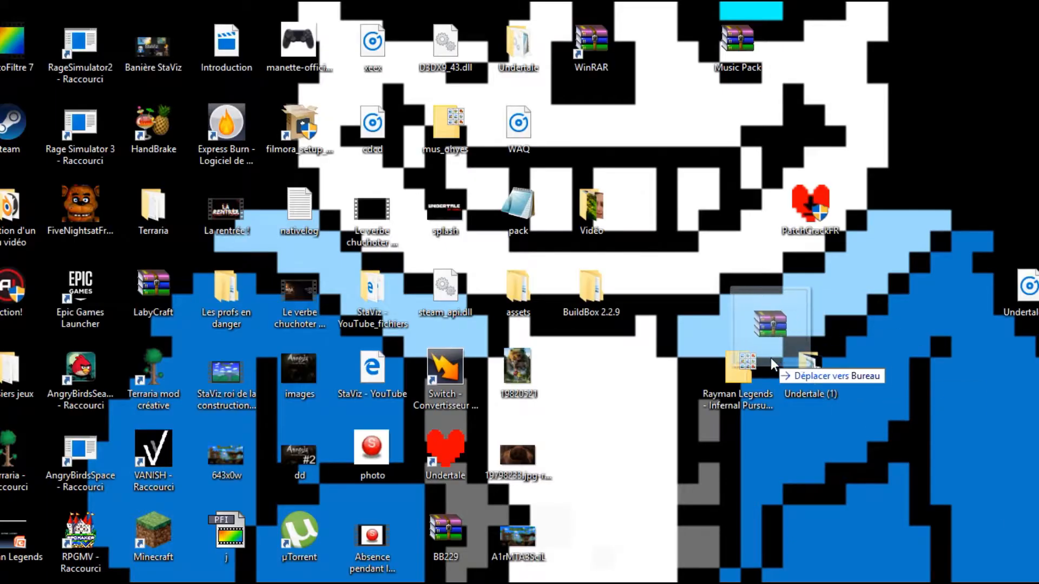
drag(768, 346, 592, 403)
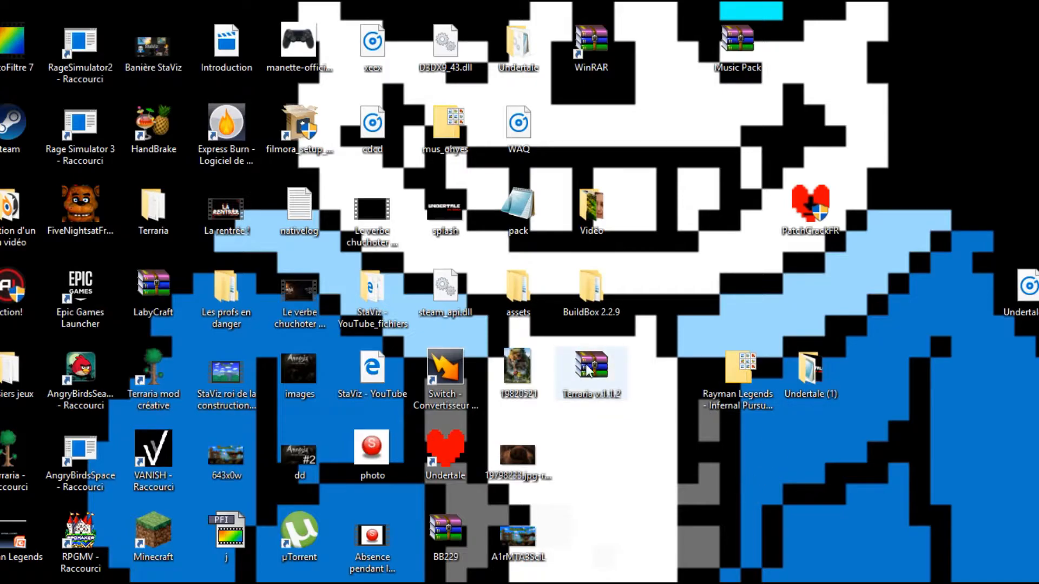
Step: Open the Terraria v.1.1.2 archive in WinRAR, dismiss the purchase offer, and examine the Terraria folder's contents before returning to the archive root
double_click(591, 367)
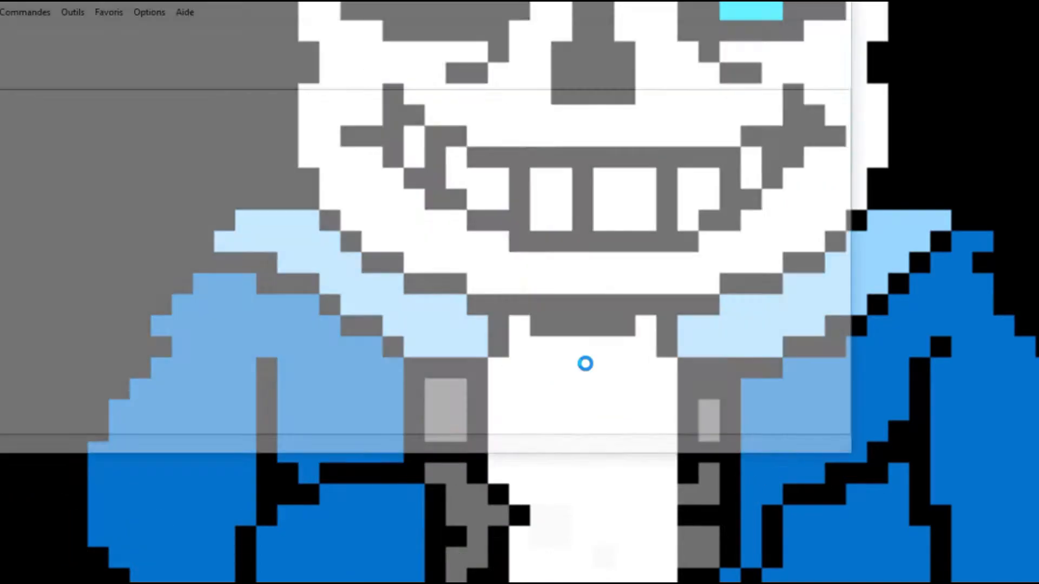
click(778, 44)
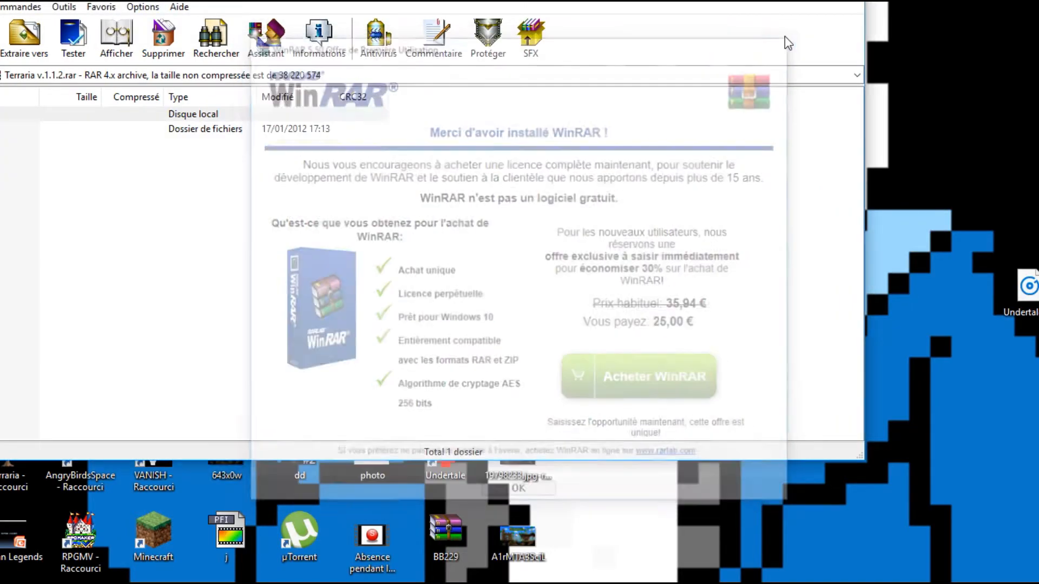
drag(720, 4, 805, 102)
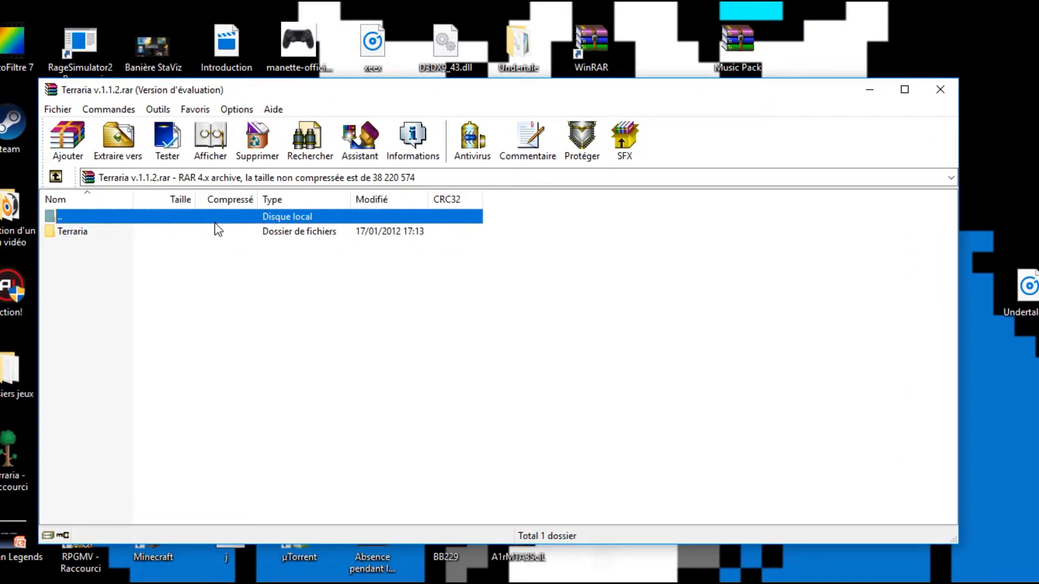
double_click(237, 232)
drag(161, 453, 108, 427)
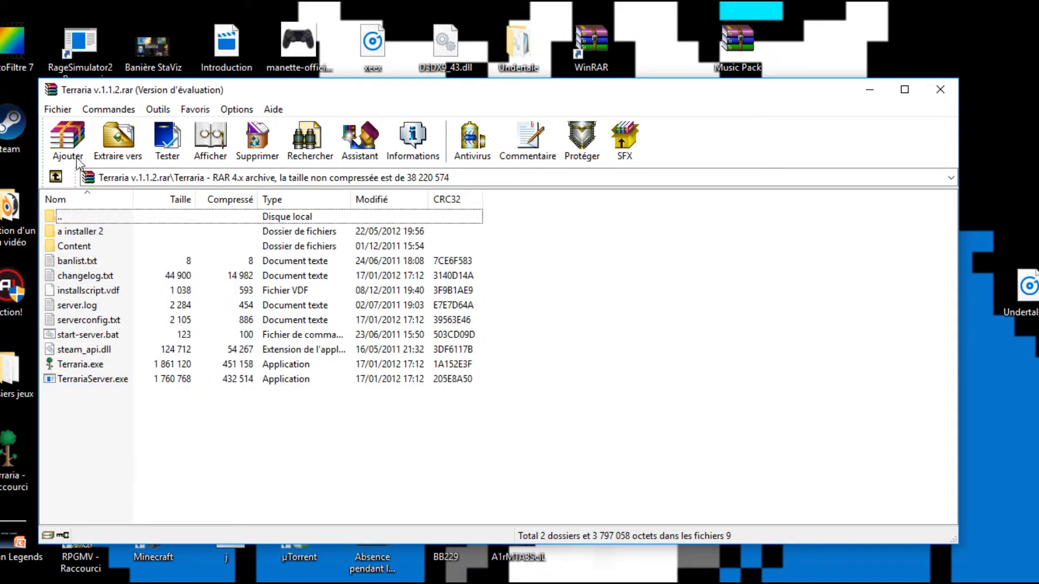
click(55, 177)
Step: Try to extract the Terraria folder from the archive to the desktop, and close the file replacement dialog without choosing an option
drag(92, 237, 651, 51)
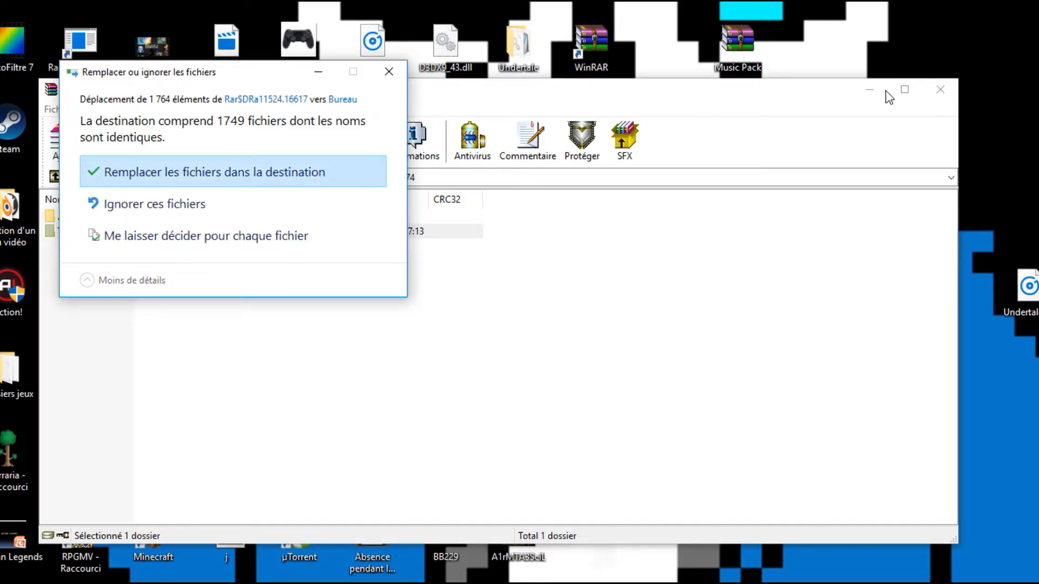
drag(203, 76, 321, 201)
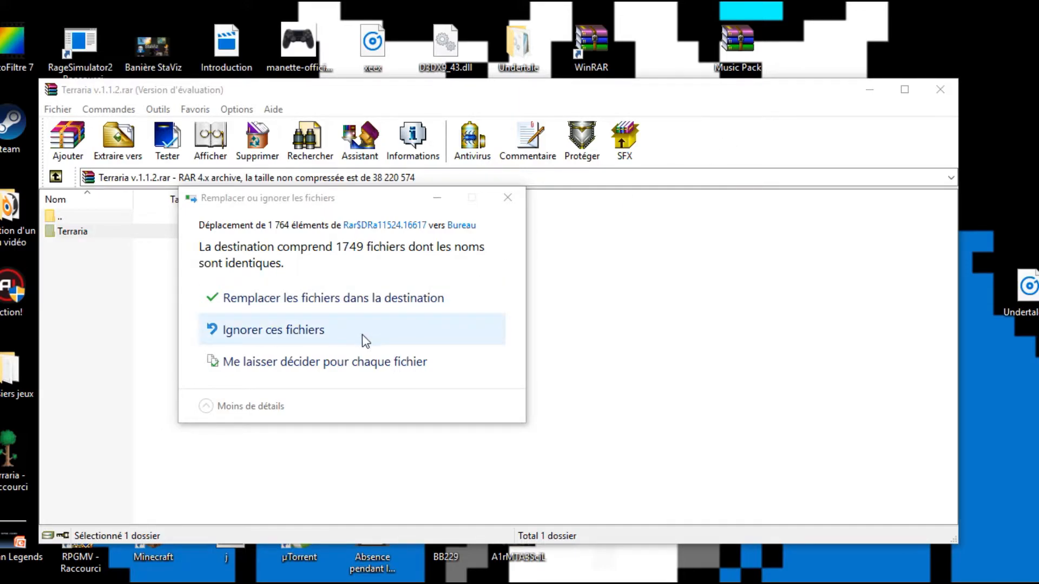
click(506, 198)
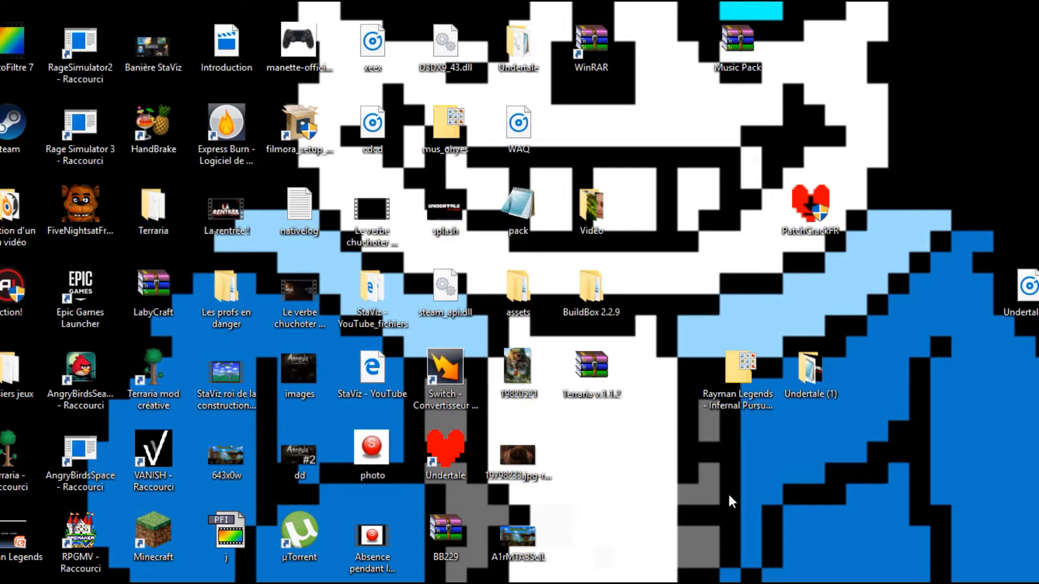
Step: Try to rename the Terraria folder inside the archive to "Terraria v. 1.1.2"
click(595, 581)
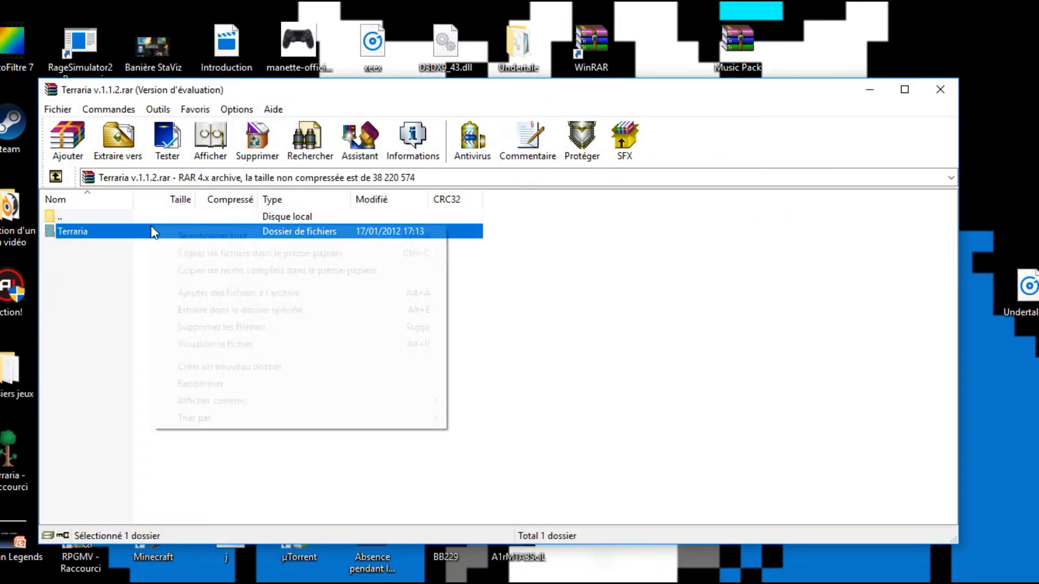
right_click(151, 225)
click(238, 382)
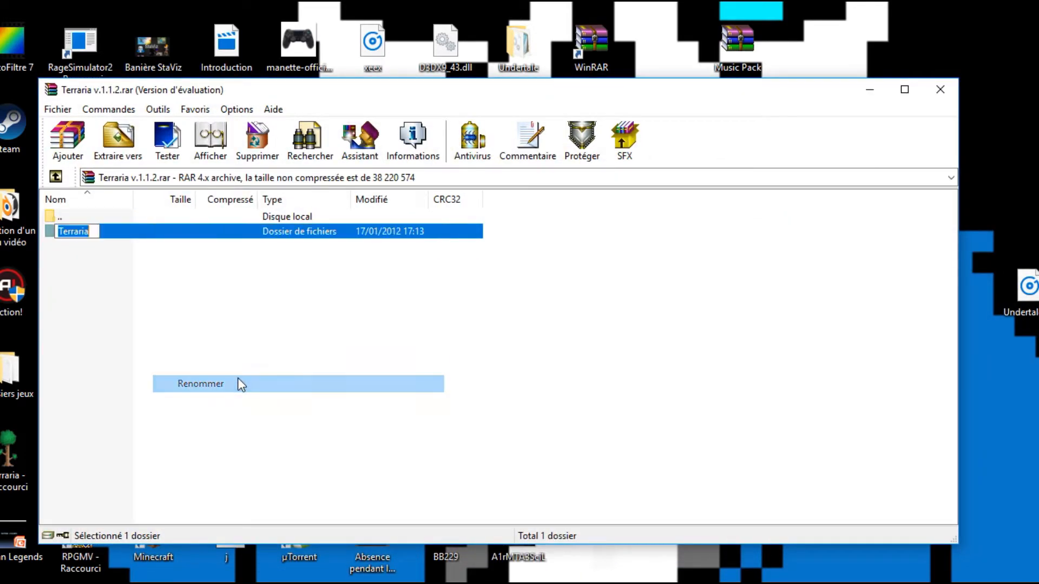
click(96, 232)
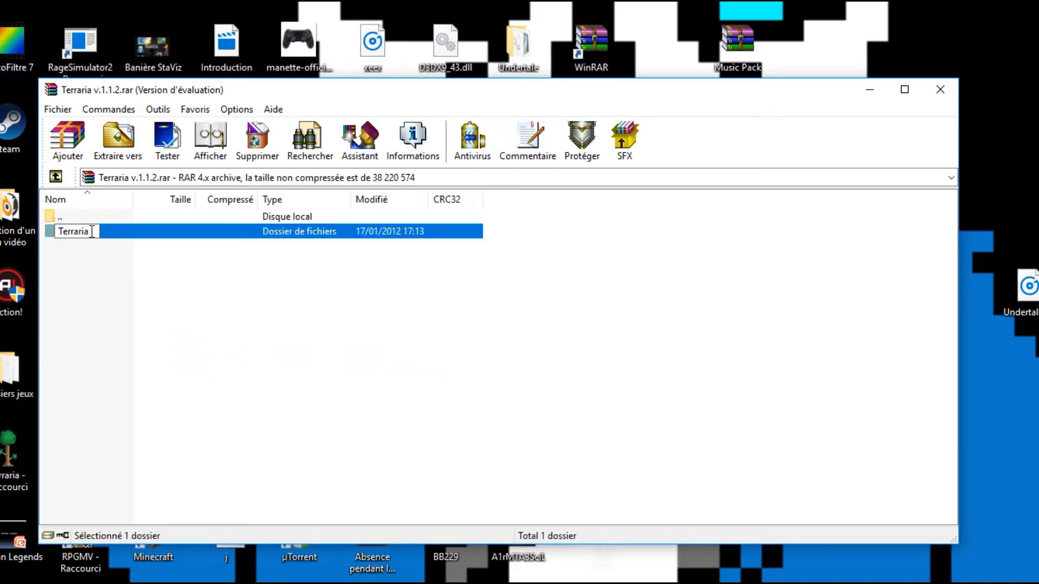
double_click(97, 233)
click(94, 234)
text(v.)
text(1.1.2)
key(Return)
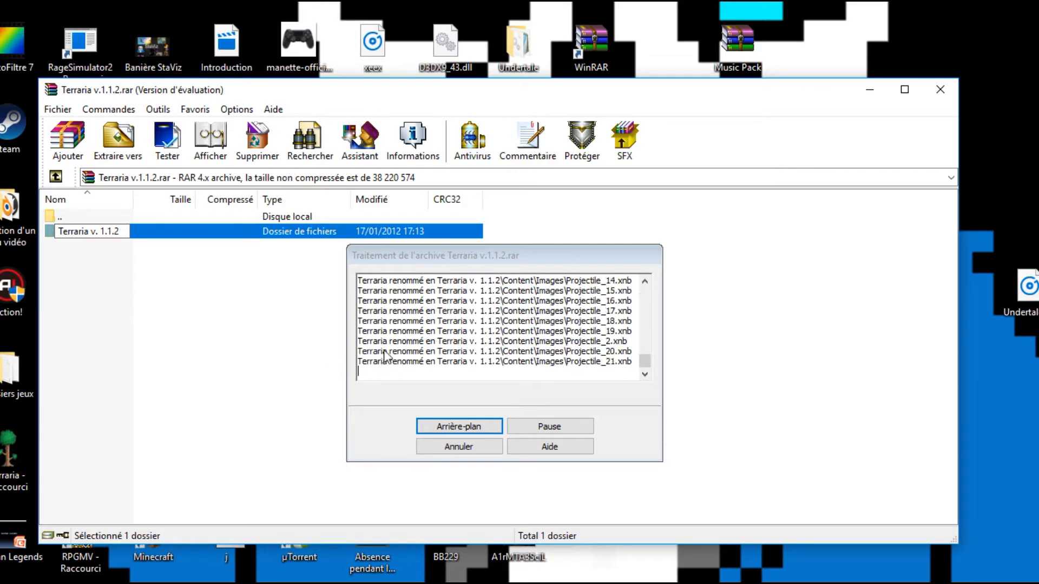
drag(143, 241, 334, 301)
right_click(296, 245)
click(204, 231)
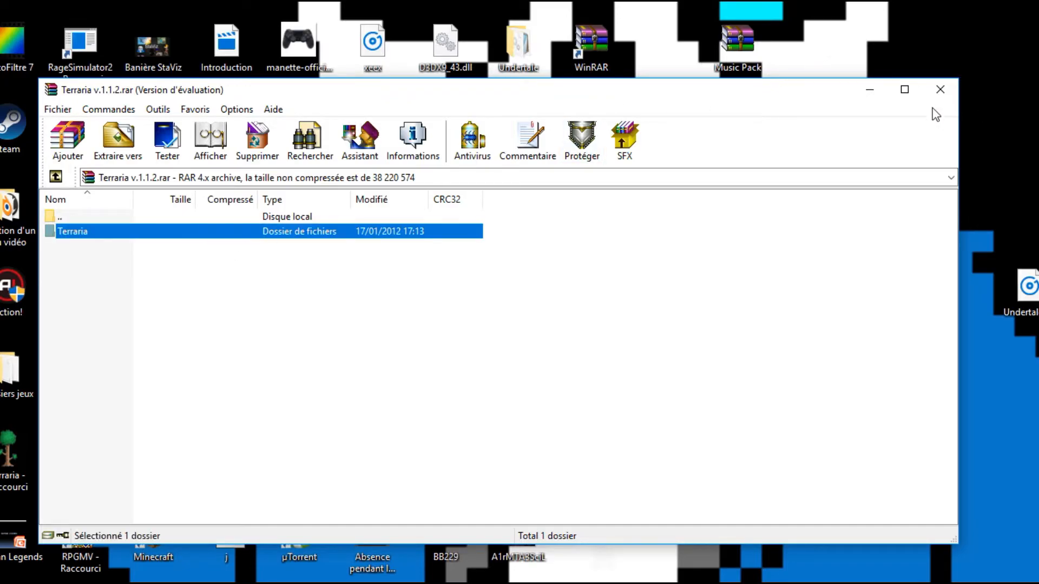
Step: Close the archive window and rename the existing Terraria folder on the desktop to "Terraria Ma version"
click(940, 89)
click(174, 208)
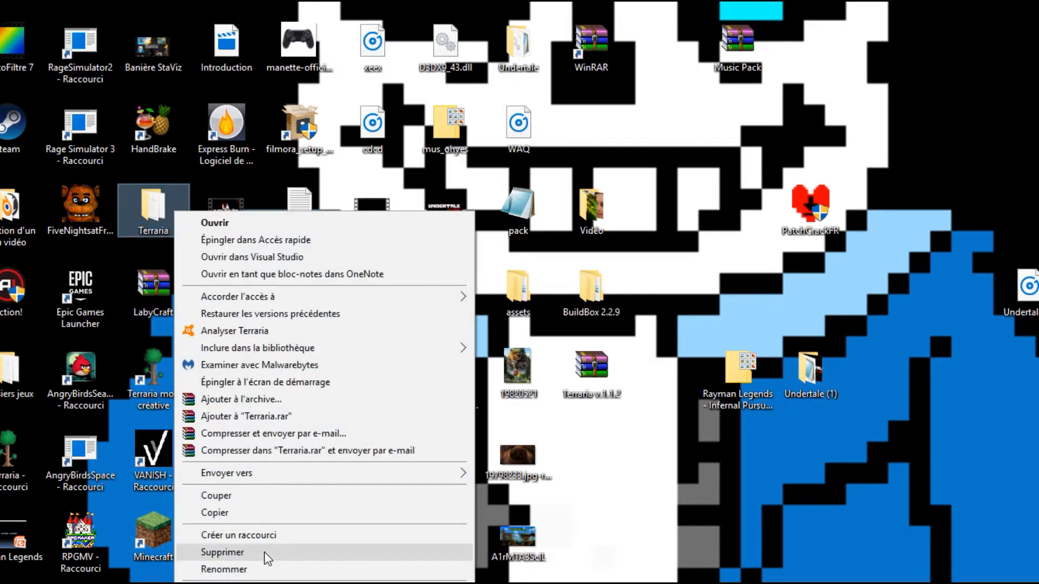
click(270, 567)
click(171, 231)
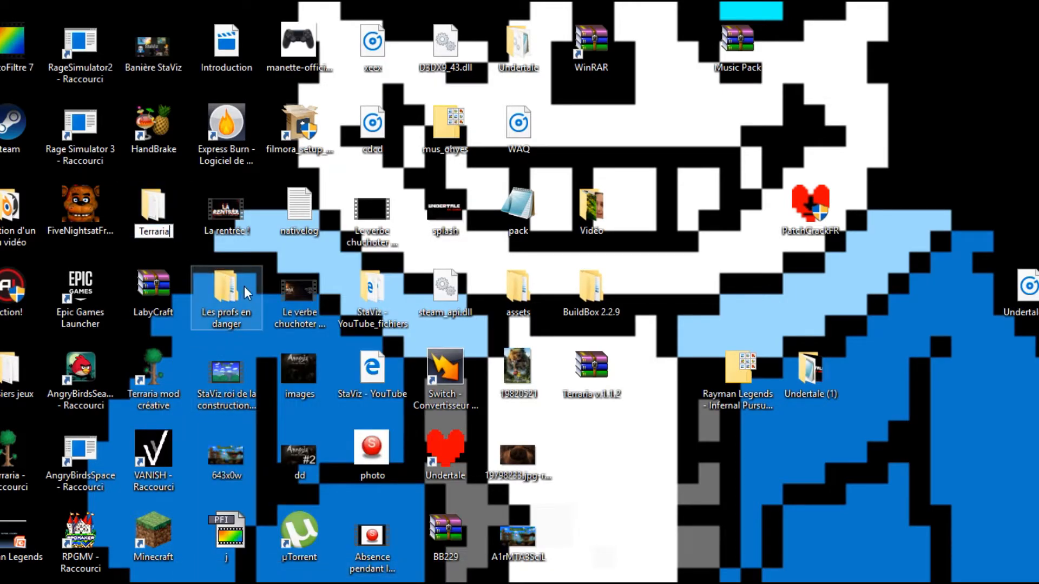
text(Ma ver)
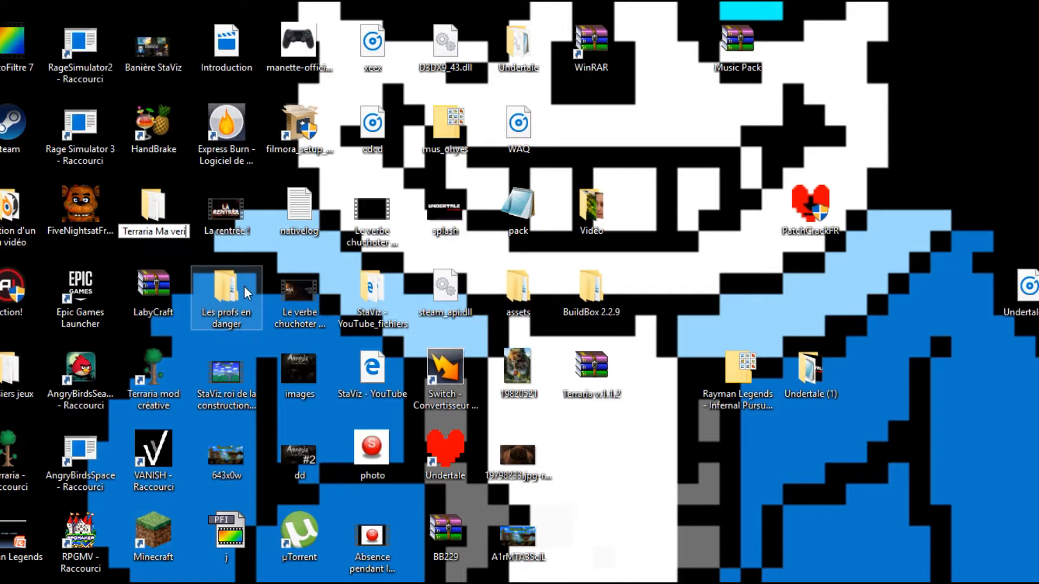
text(sion)
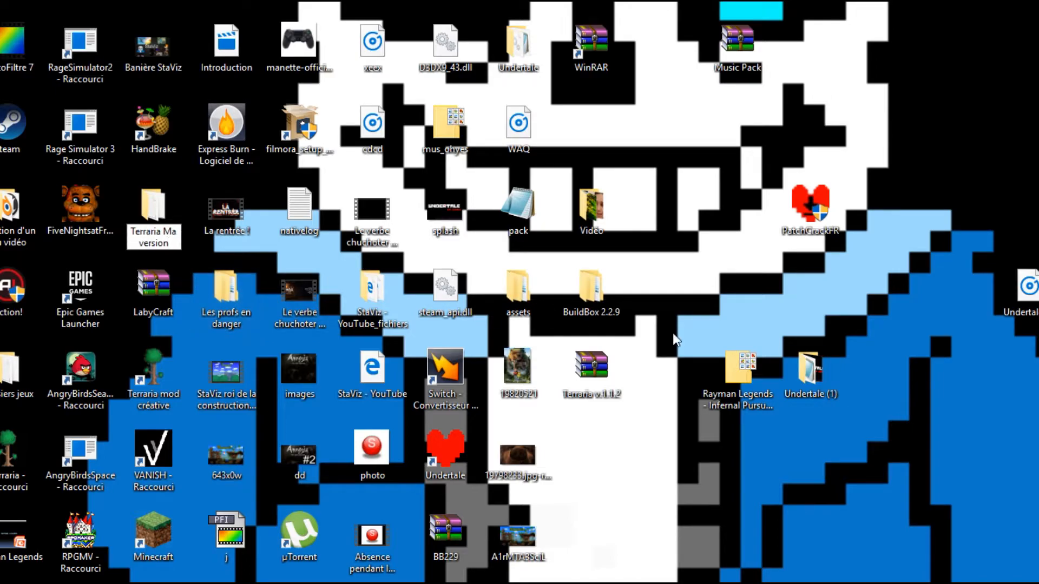
key(Return)
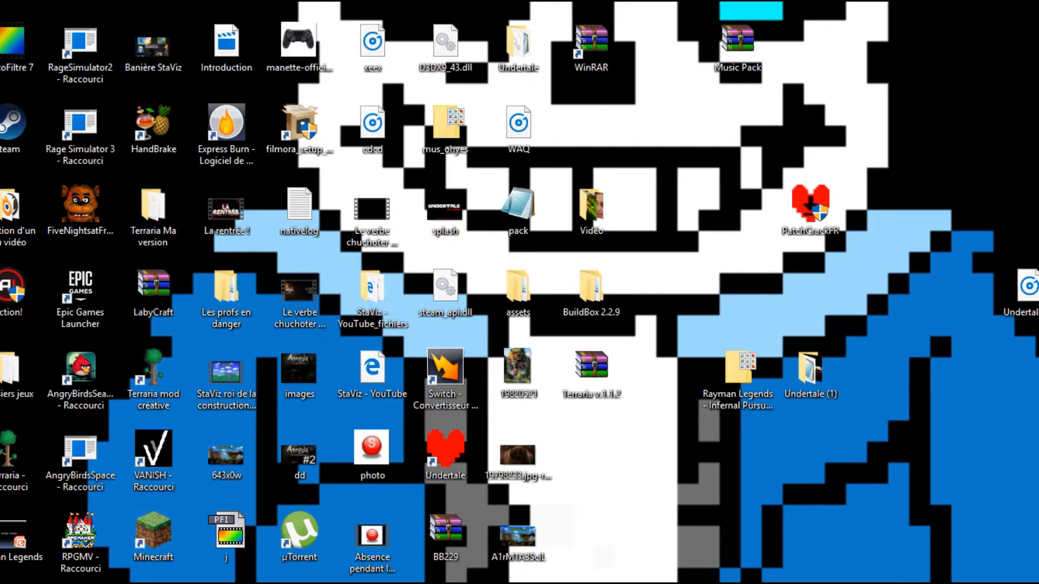
Step: Reopen the Terraria v.1.1.2 archive, extract its Terraria folder to the desktop, and place the folder below Music Pack
double_click(600, 385)
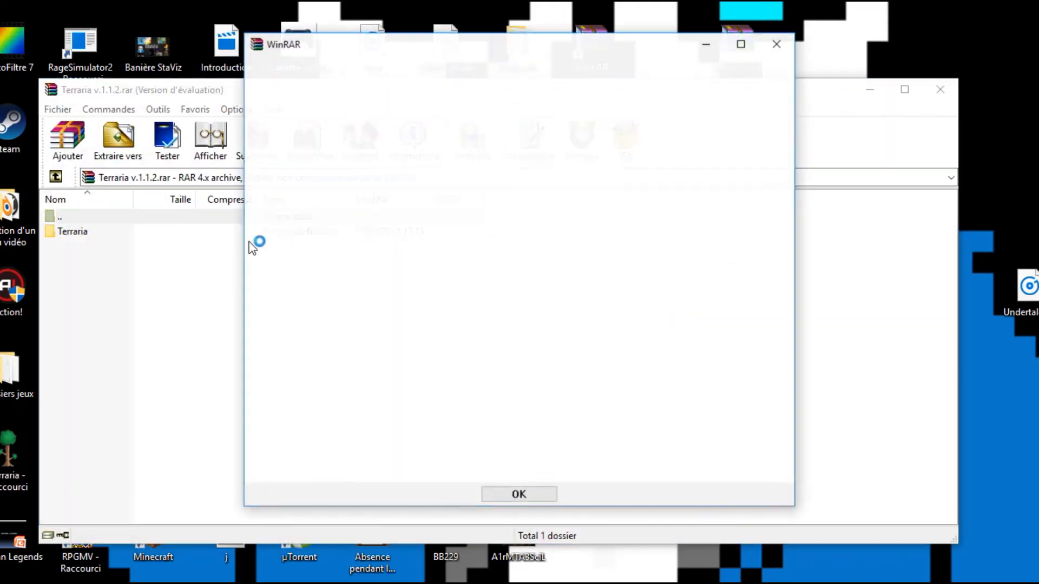
click(777, 45)
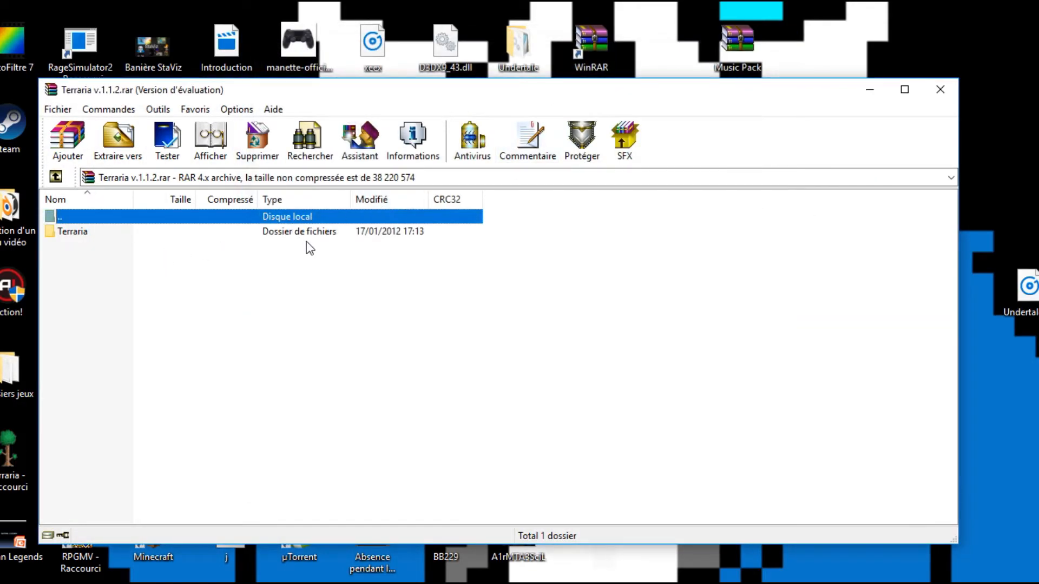
click(306, 233)
drag(679, 133, 705, 41)
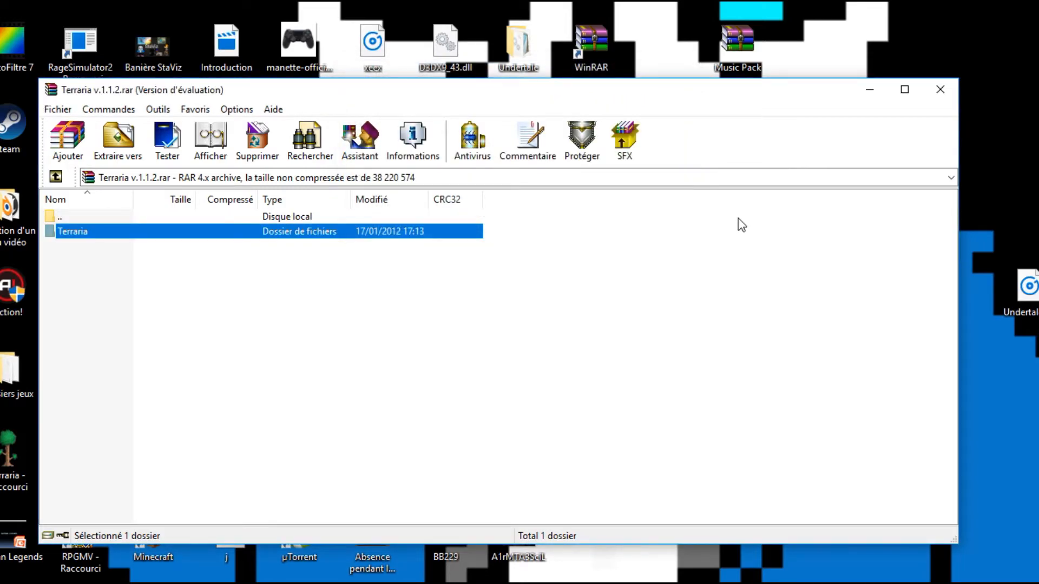
click(940, 90)
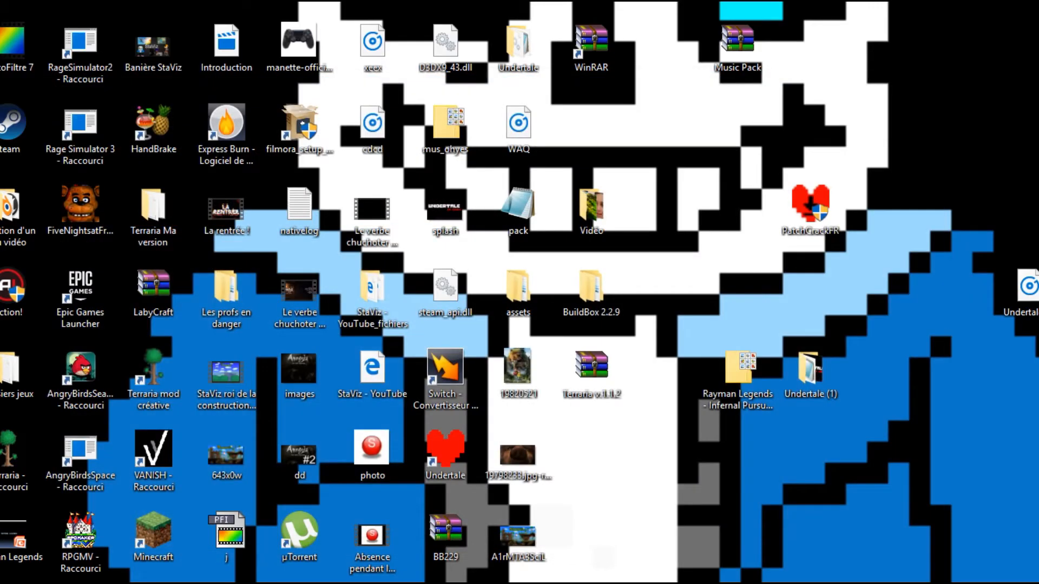
drag(665, 40, 733, 128)
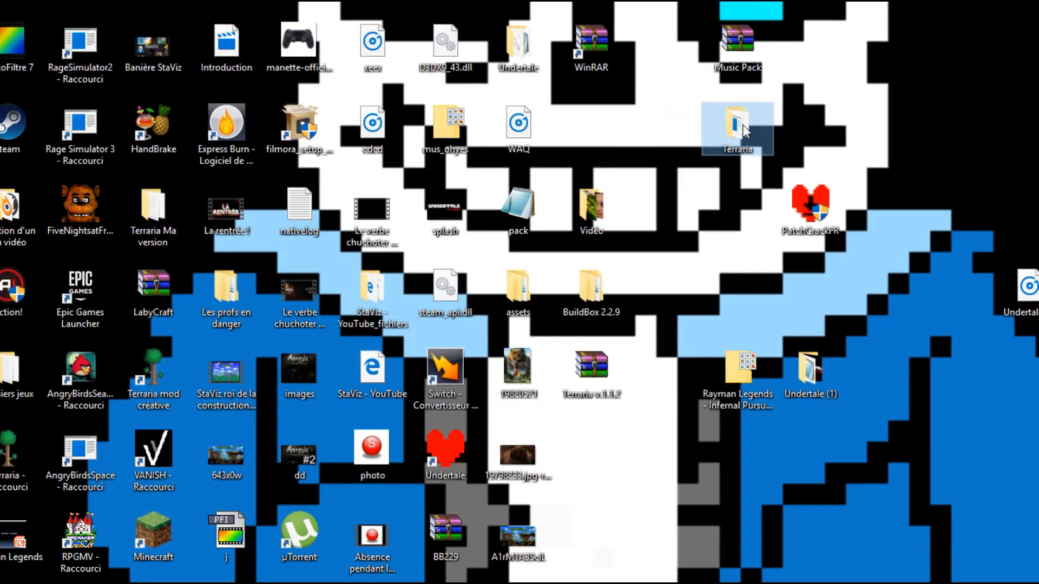
Step: Open the extracted Terraria folder and examine its files and the Content and "a installer 2" subfolders
double_click(747, 120)
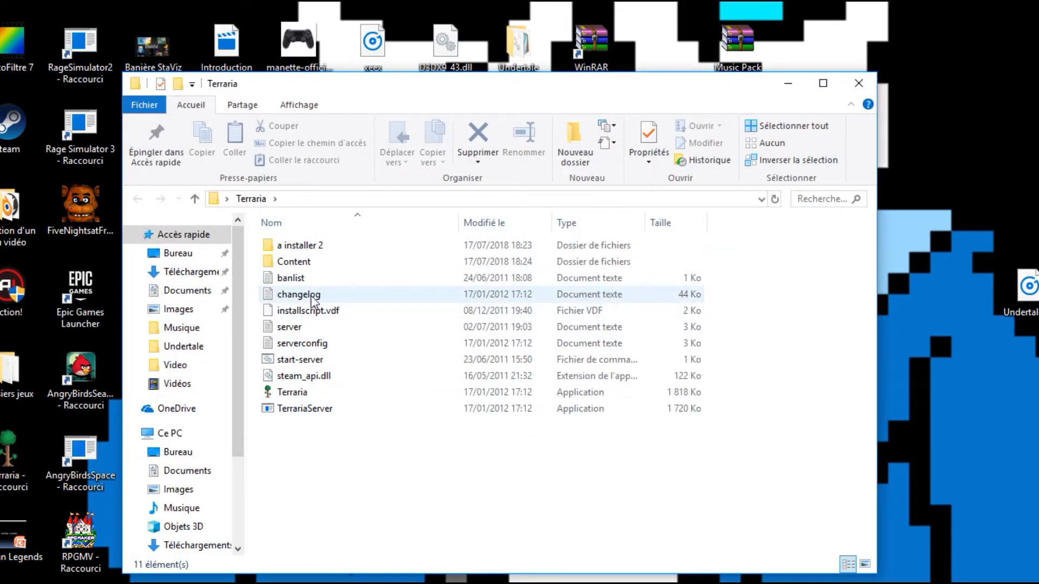
drag(325, 493, 357, 233)
drag(387, 487, 340, 465)
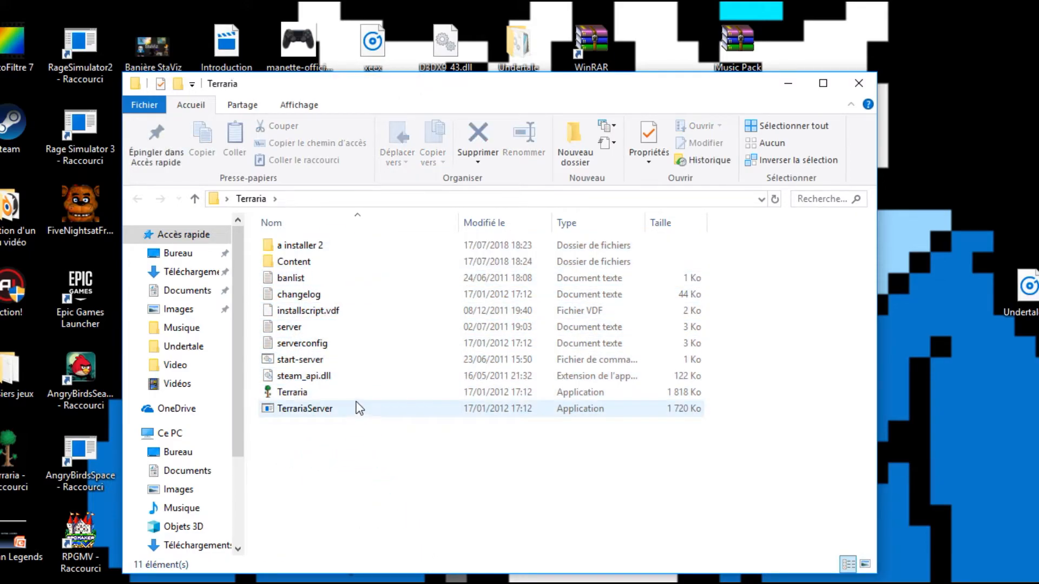
double_click(330, 261)
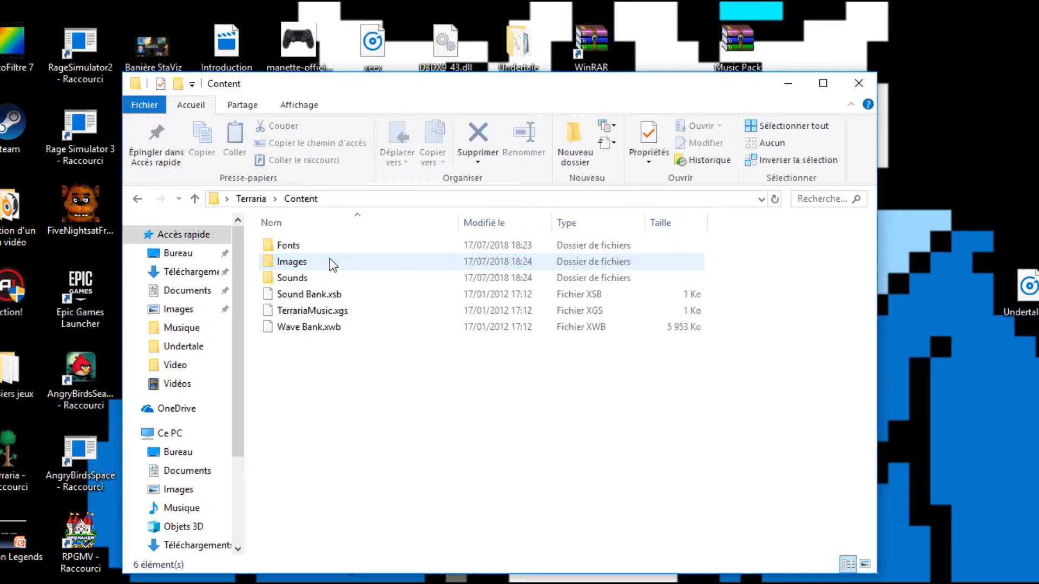
click(138, 199)
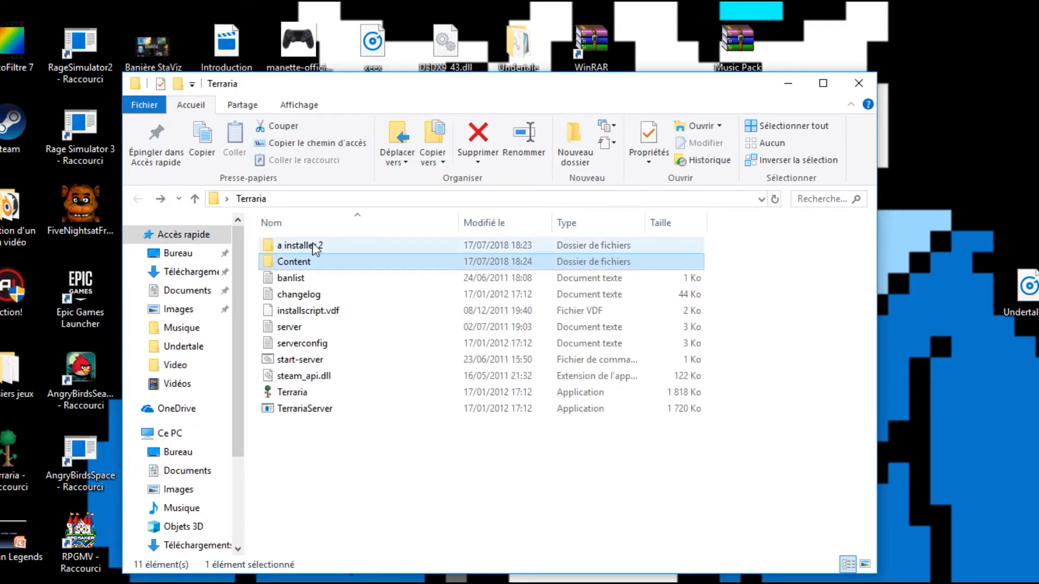
double_click(313, 243)
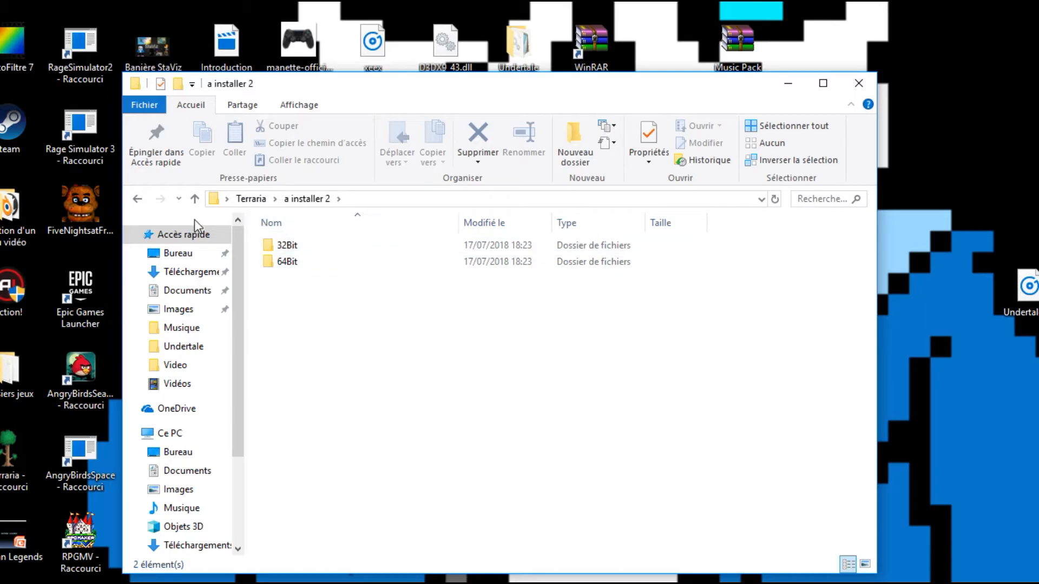
click(137, 199)
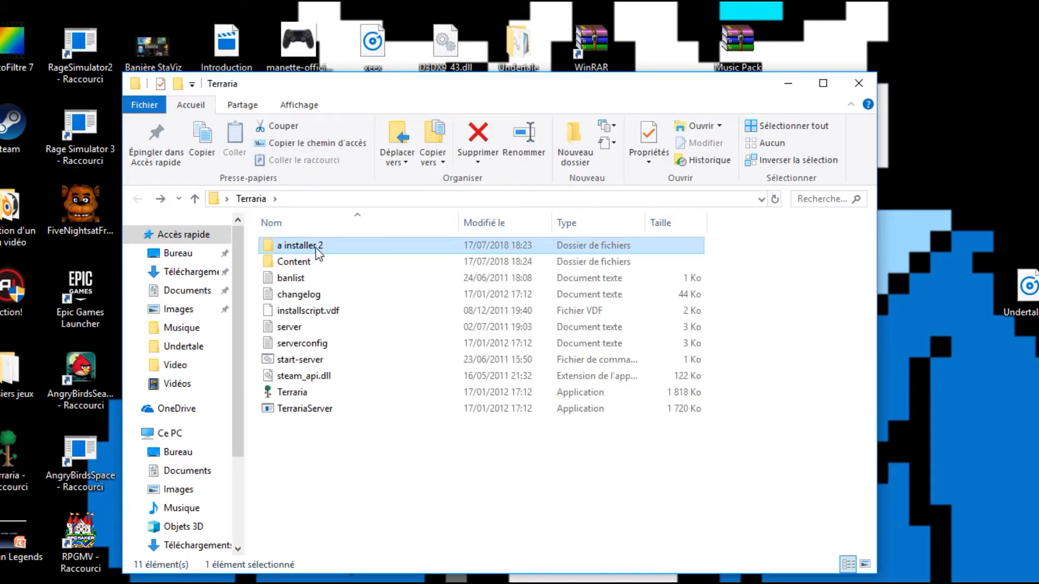
Step: Compare the 32Bit and 64Bit folders inside "a installer 2" and open the 64Bit folder
double_click(316, 248)
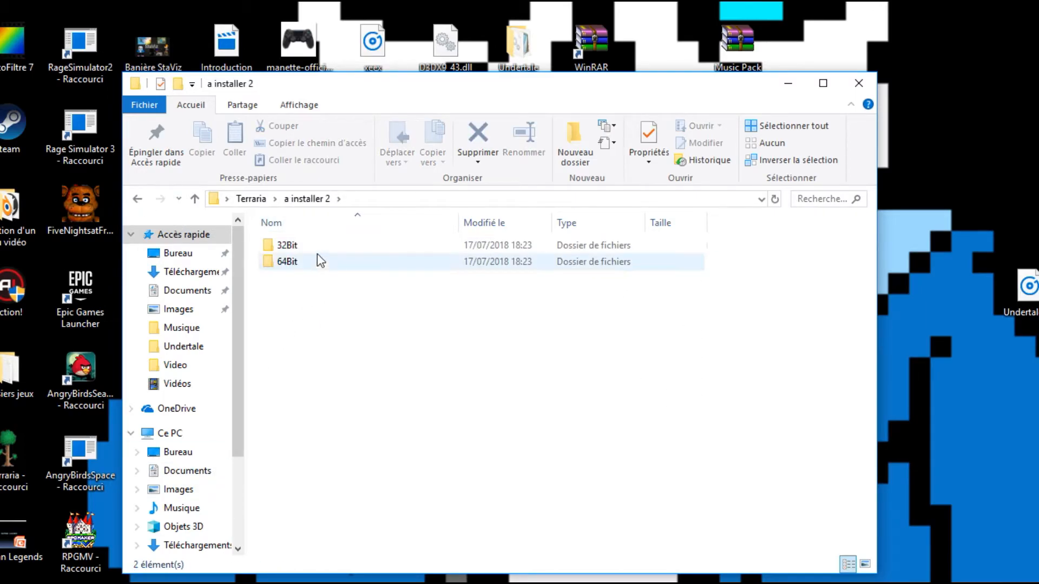
mouse_move(314, 256)
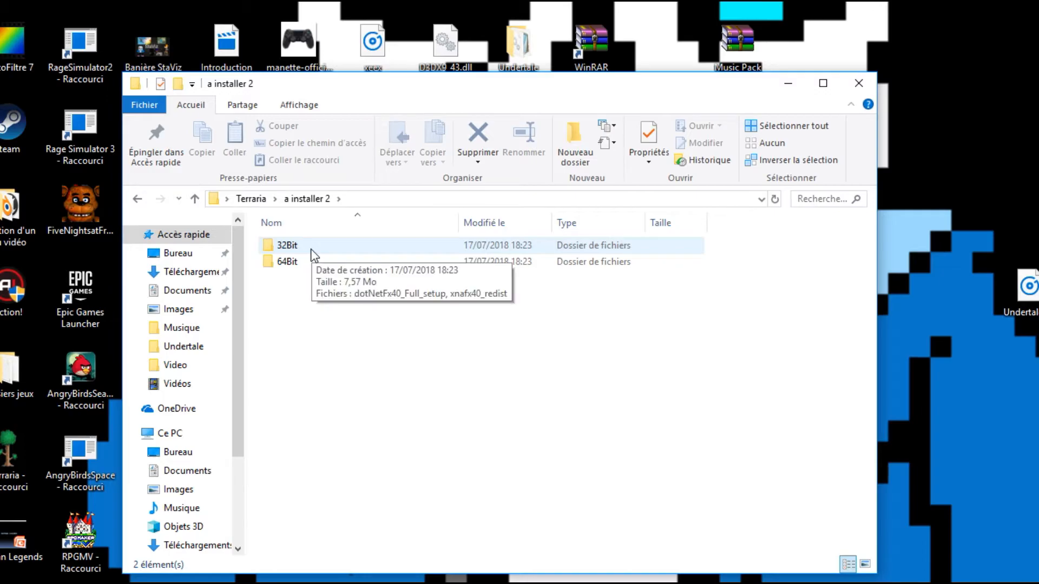
mouse_move(358, 316)
mouse_down()
mouse_move(373, 240)
mouse_move(401, 222)
mouse_move(397, 261)
mouse_move(349, 231)
mouse_move(354, 251)
mouse_move(374, 252)
mouse_move(362, 243)
mouse_move(362, 322)
mouse_move(359, 244)
mouse_move(359, 387)
mouse_up()
mouse_move(258, 272)
mouse_down()
mouse_move(346, 249)
mouse_move(373, 300)
mouse_move(463, 232)
mouse_move(696, 238)
mouse_up()
click(697, 273)
click(304, 263)
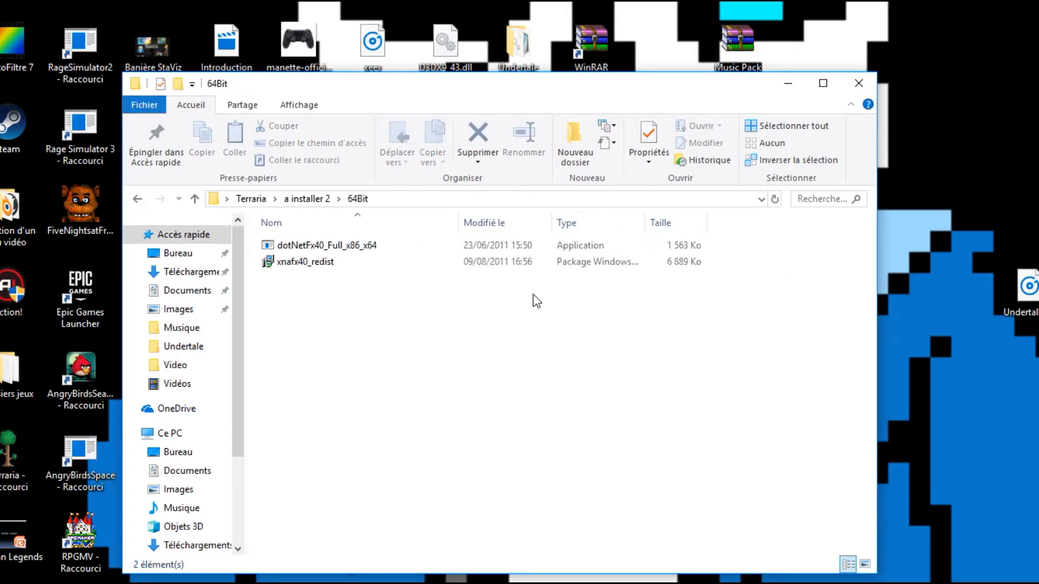
drag(484, 334, 504, 367)
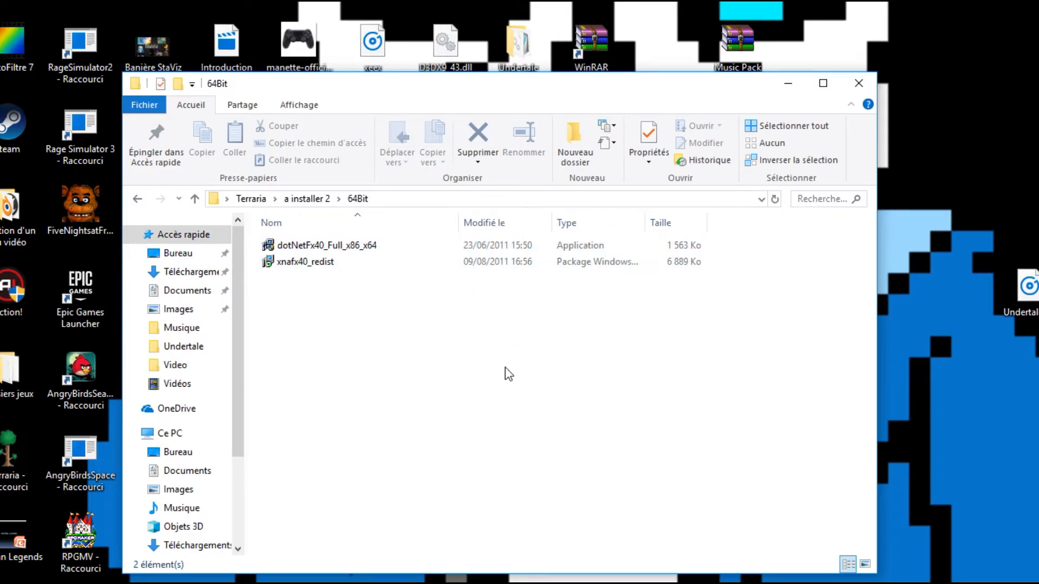
Step: Try to run the dotNetFx40_Full_x86_x64 installer with administrator permission, and dismiss its dialog
click(336, 248)
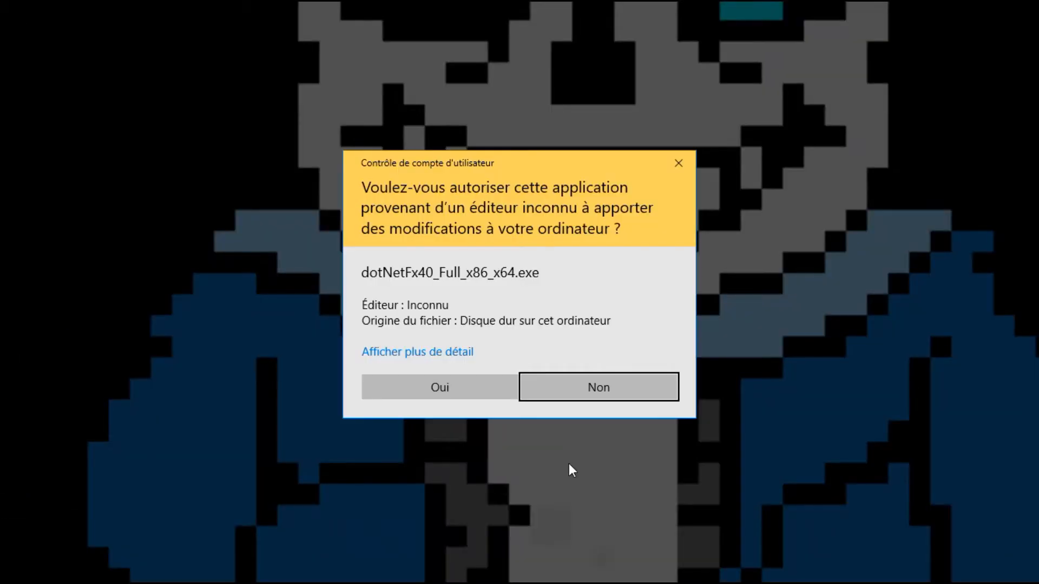
click(459, 390)
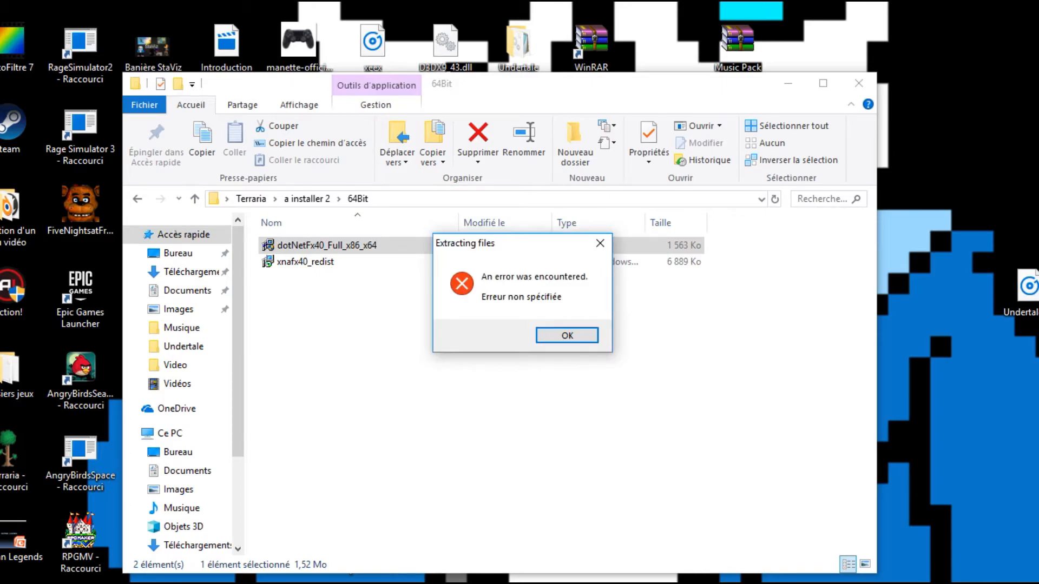
click(575, 342)
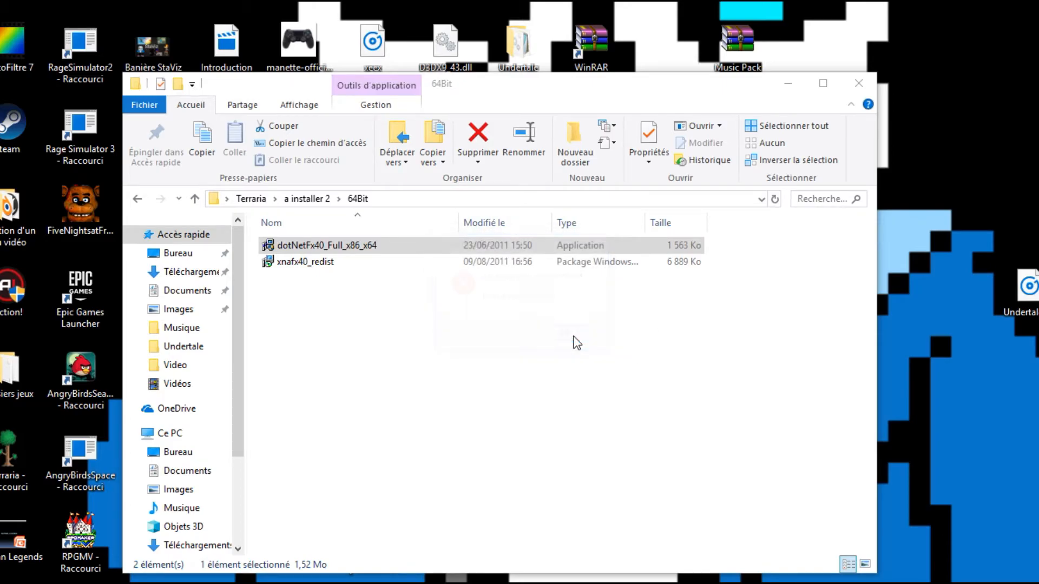
click(398, 285)
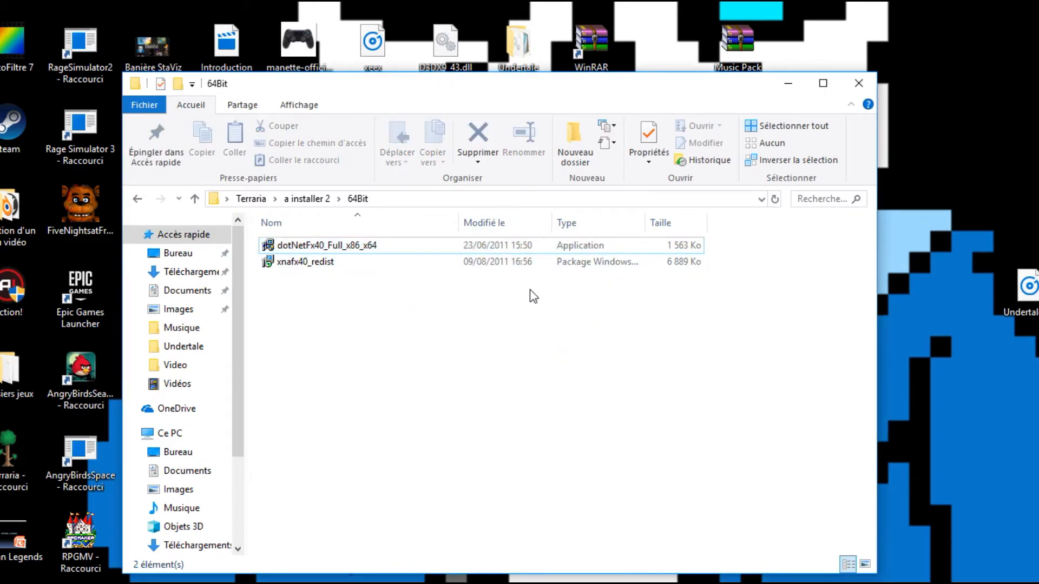
Step: Run xnafx40_redist and repair the Microsoft XNA Framework Redistributable 4.0 installation, authorizing the changes and finishing the wizard
click(507, 264)
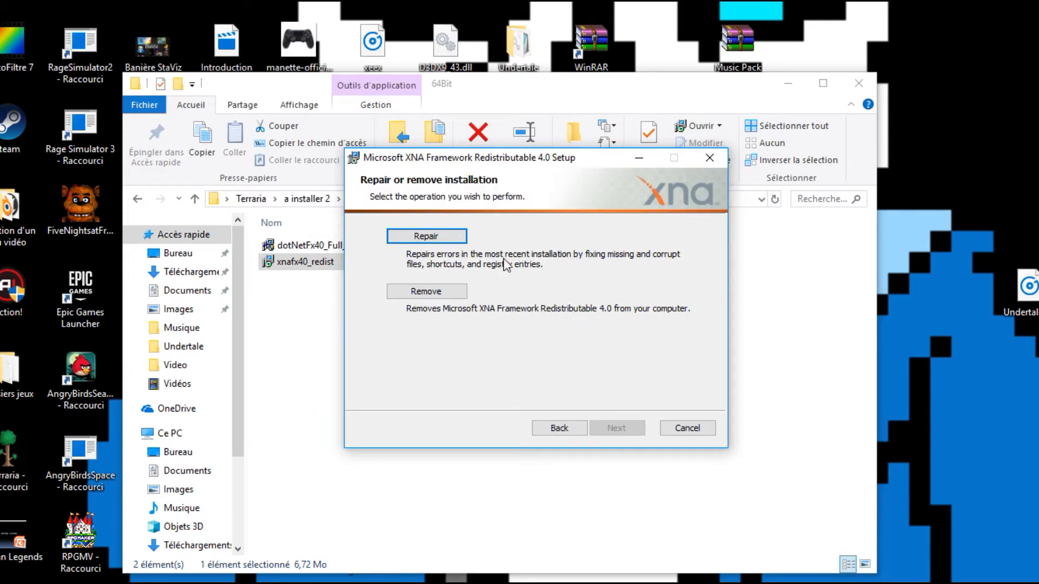
click(427, 238)
click(621, 427)
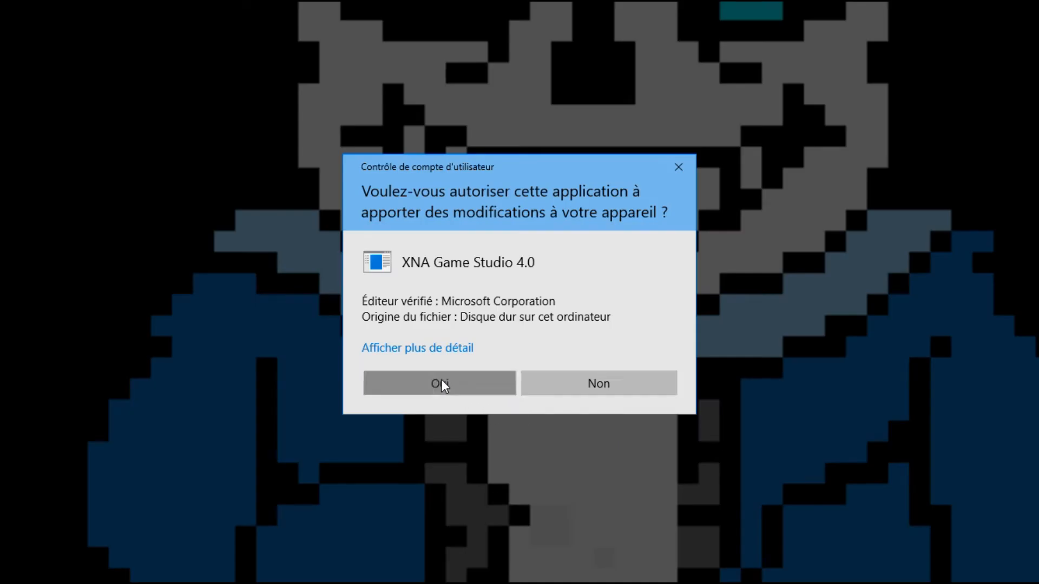
click(441, 380)
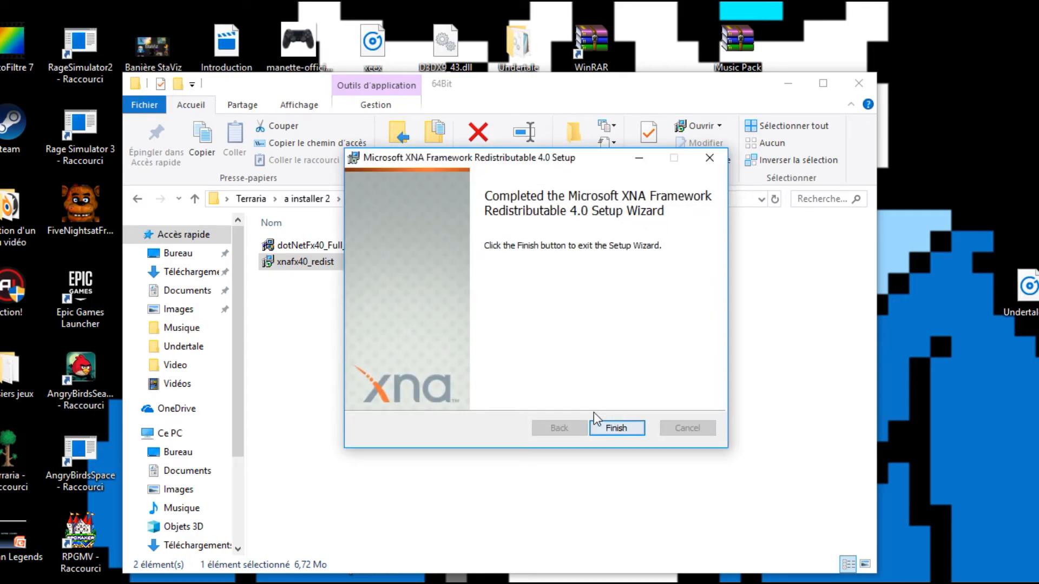
click(622, 428)
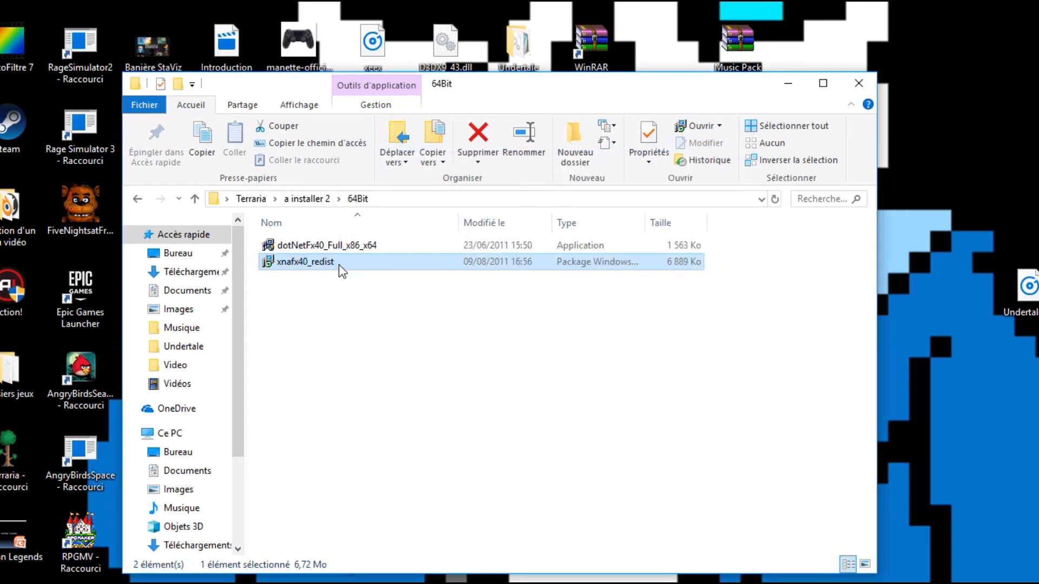
Step: Remove Microsoft XNA Framework Redistributable 4.0 with the xnafx40_redist setup wizard, authorizing the changes and finishing the wizard
double_click(325, 262)
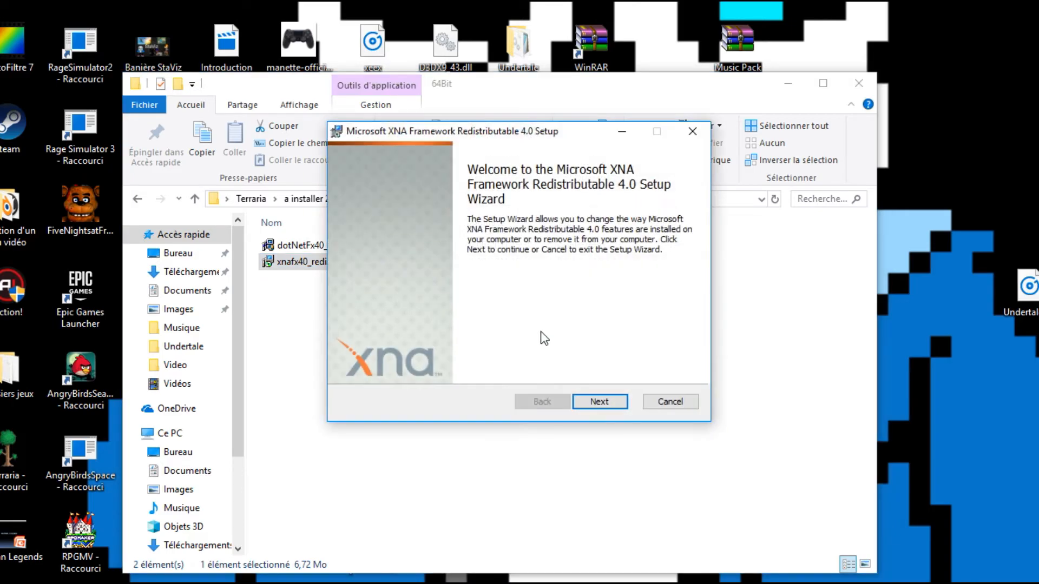
click(601, 401)
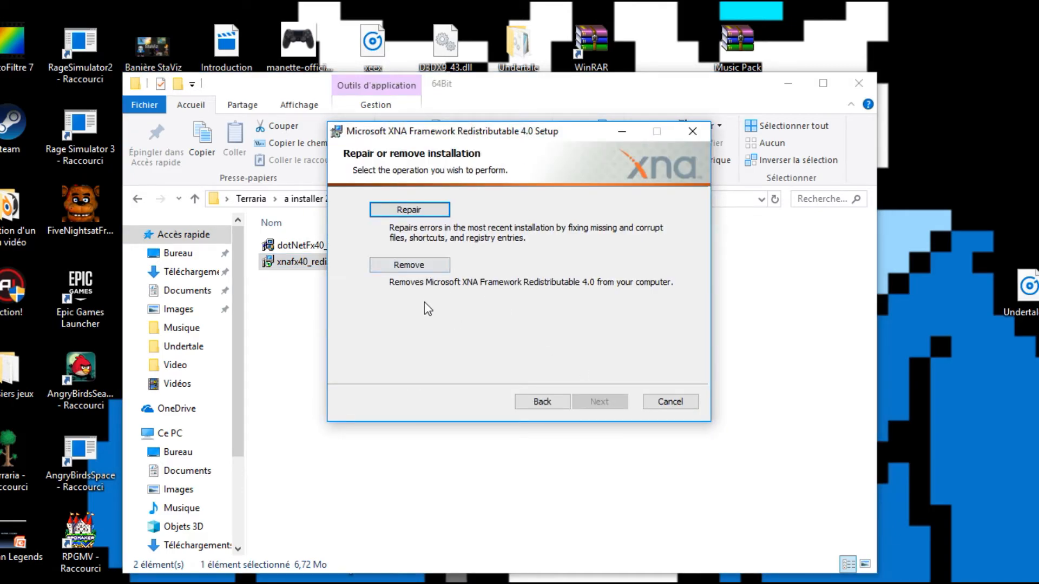
click(412, 265)
click(590, 401)
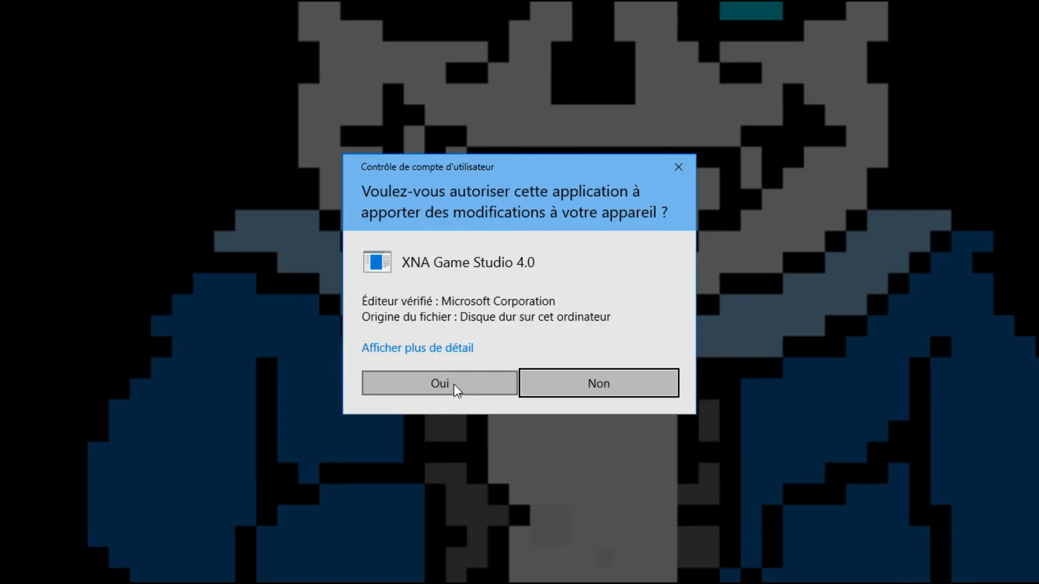
click(455, 387)
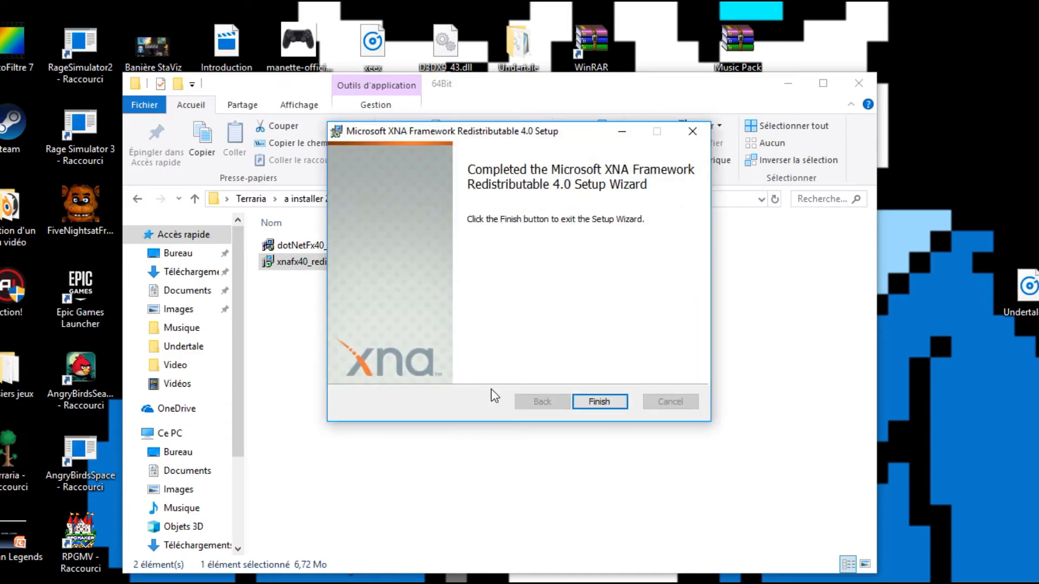
click(612, 402)
Step: Install Microsoft XNA Framework Redistributable 4.0 with xnafx40_redist, accepting the license terms, authorizing the changes and finishing the wizard
double_click(311, 263)
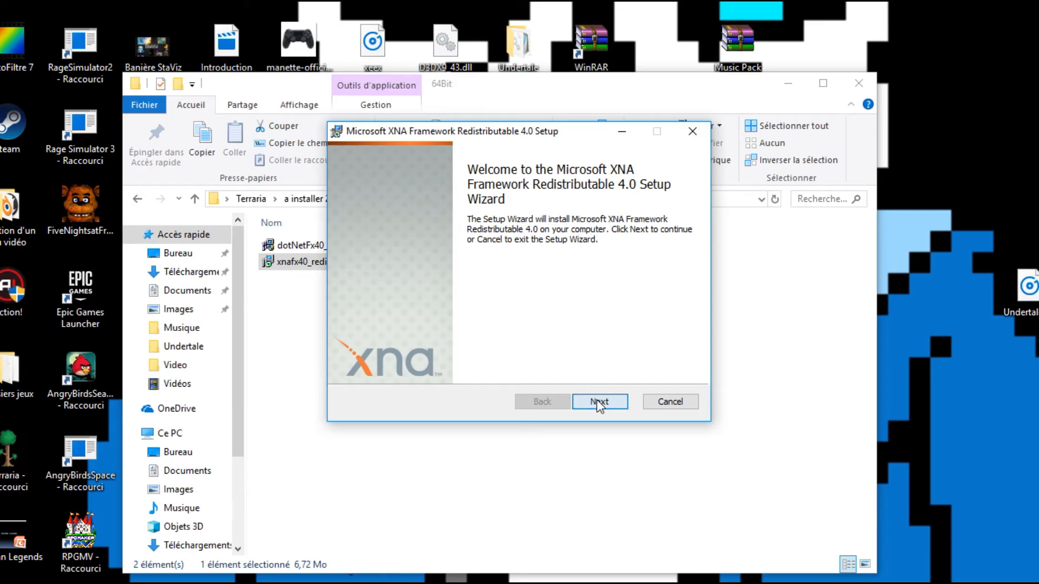
click(599, 402)
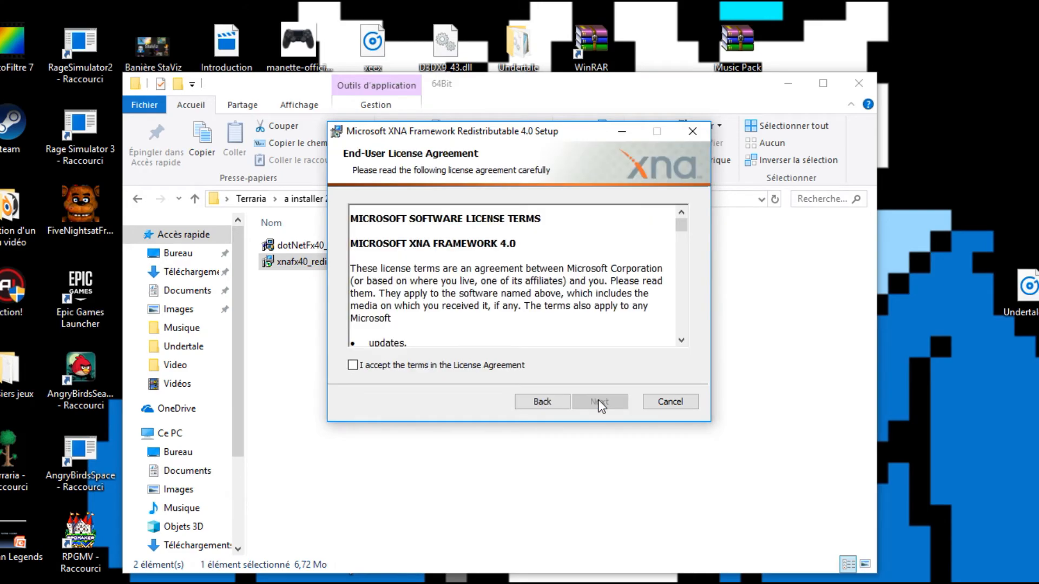
click(370, 365)
click(599, 402)
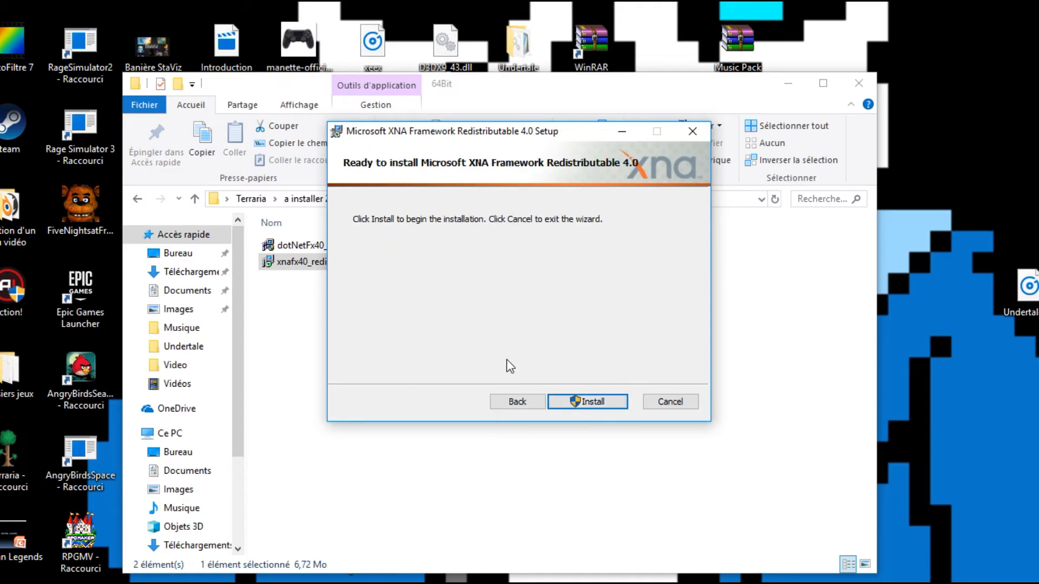
click(602, 403)
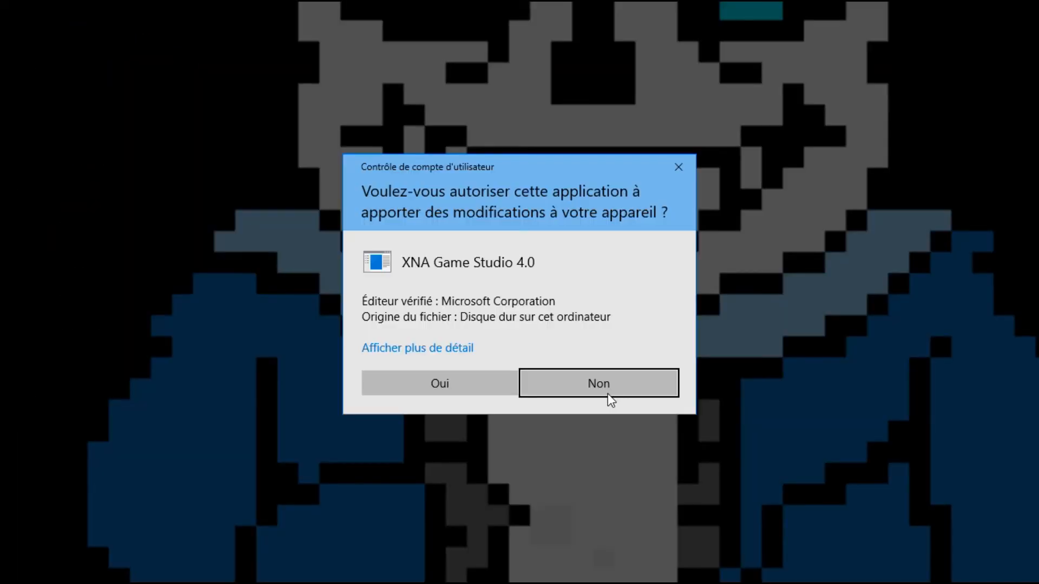
click(469, 392)
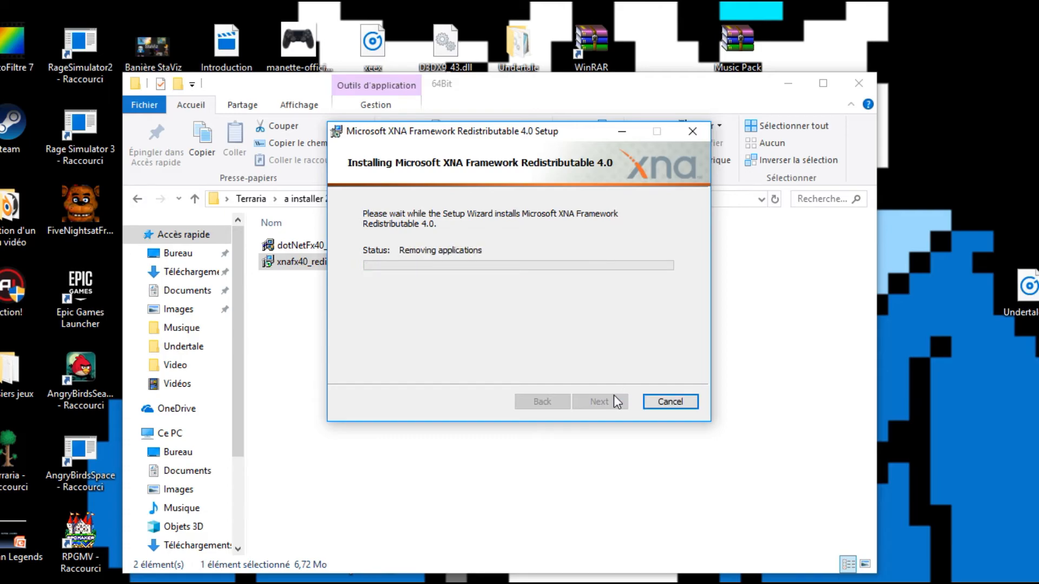
click(598, 402)
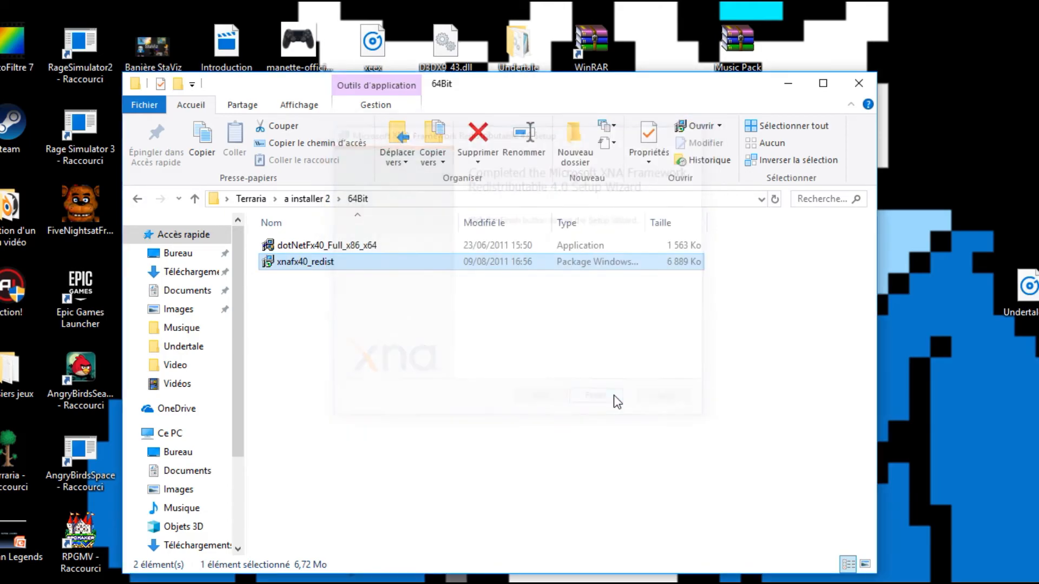
Step: Return to the main Terraria folder and send a shortcut to the Terraria application to the desktop
click(138, 199)
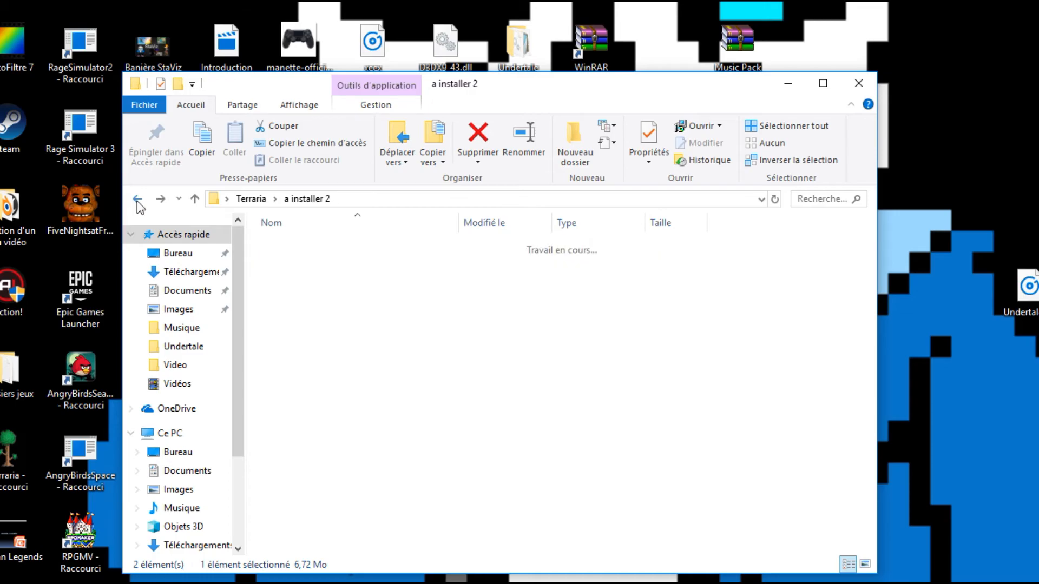
click(340, 297)
click(138, 199)
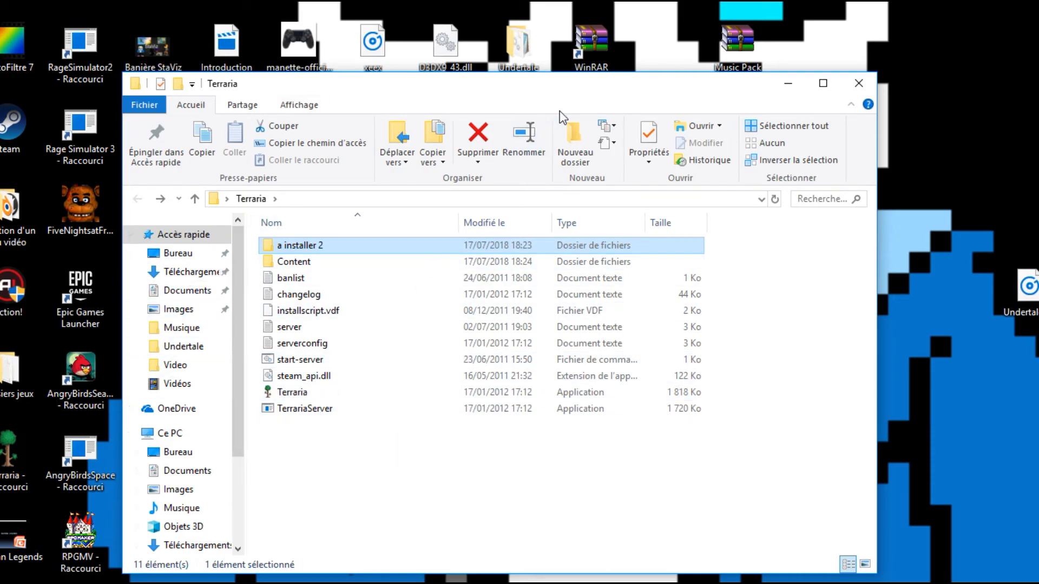
drag(552, 98, 565, 144)
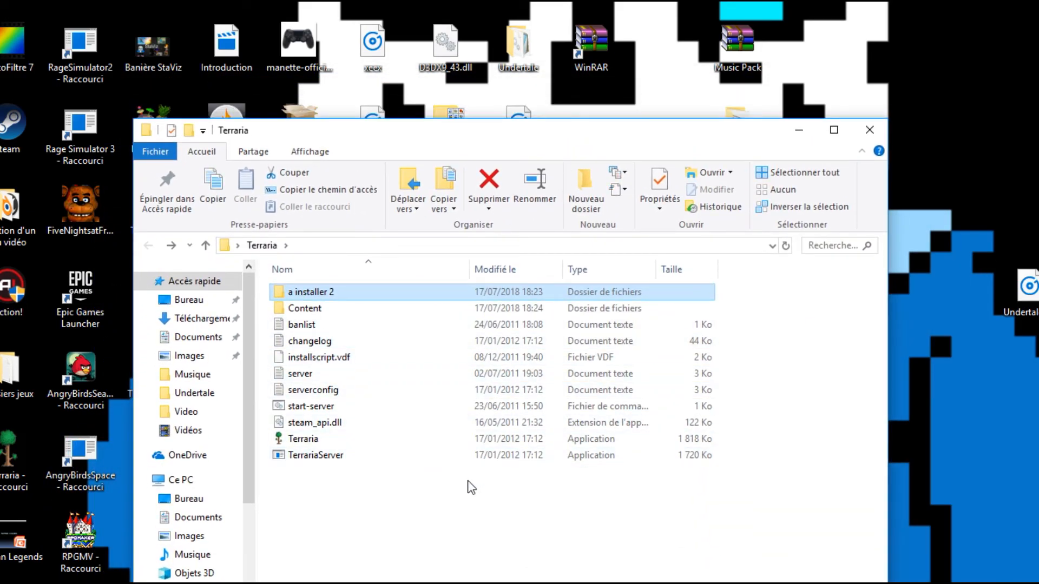
drag(470, 154, 453, 123)
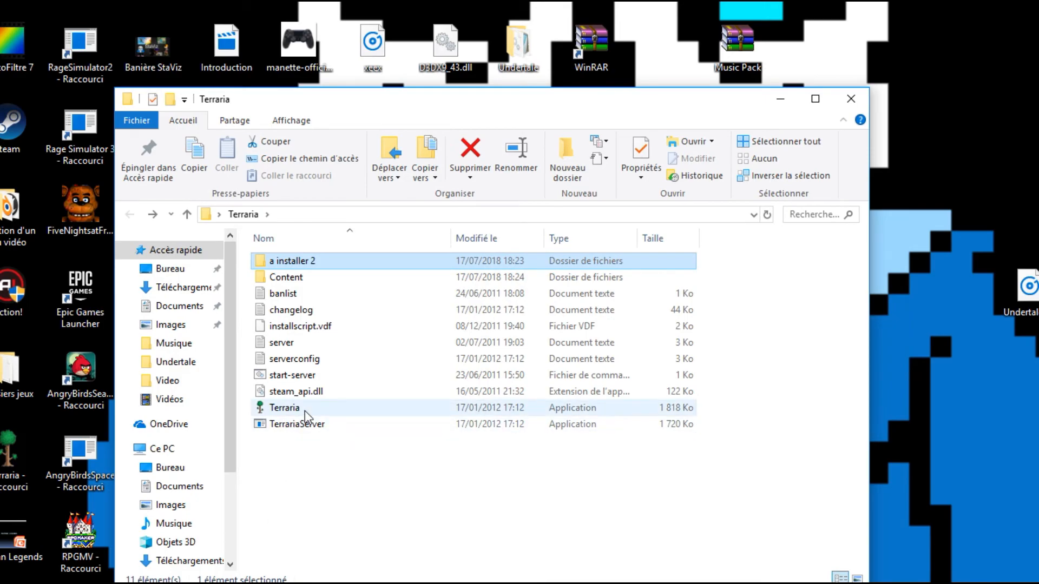
double_click(281, 410)
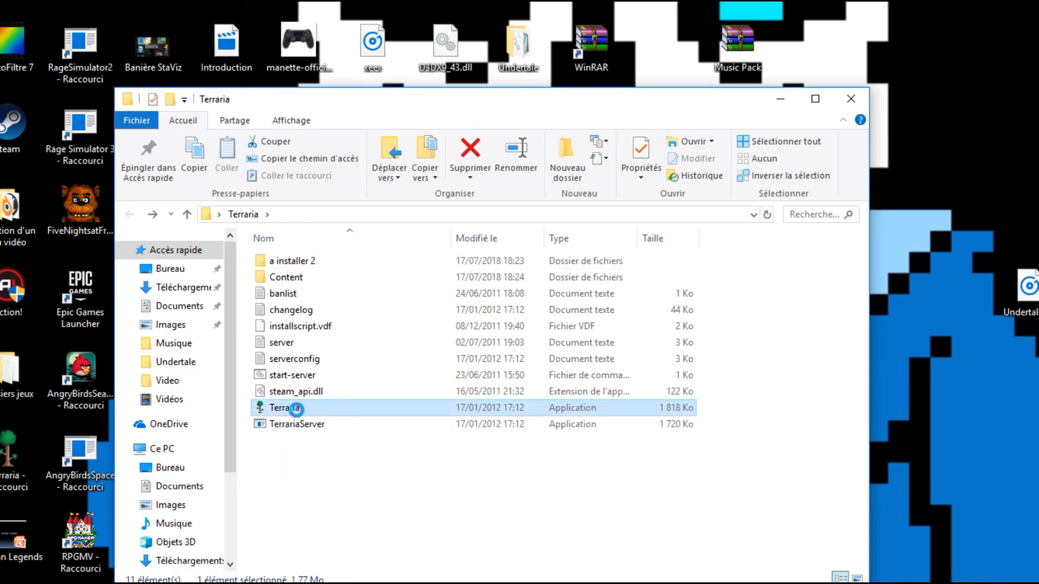
right_click(293, 408)
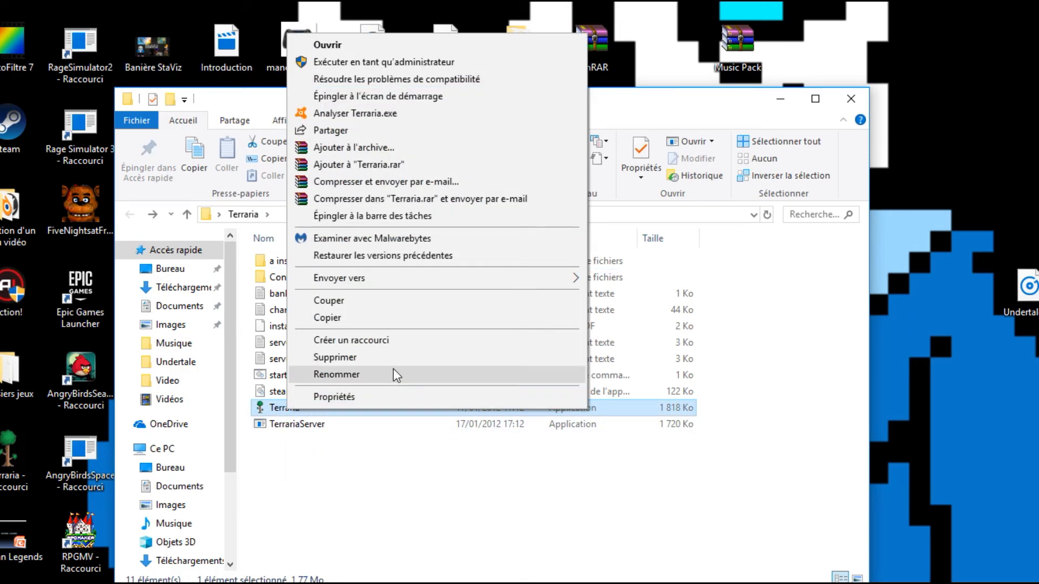
mouse_move(363, 278)
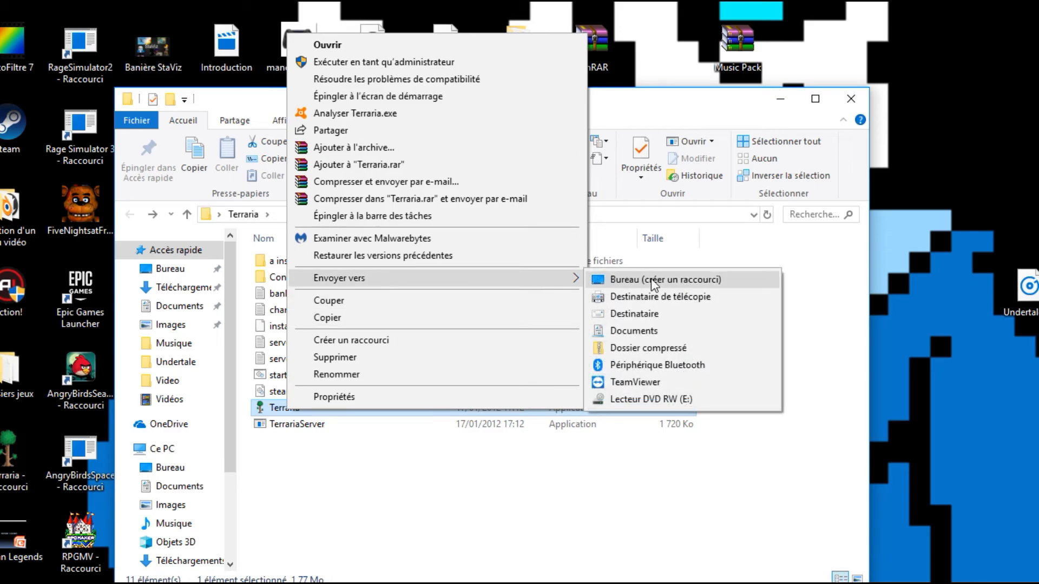
click(674, 280)
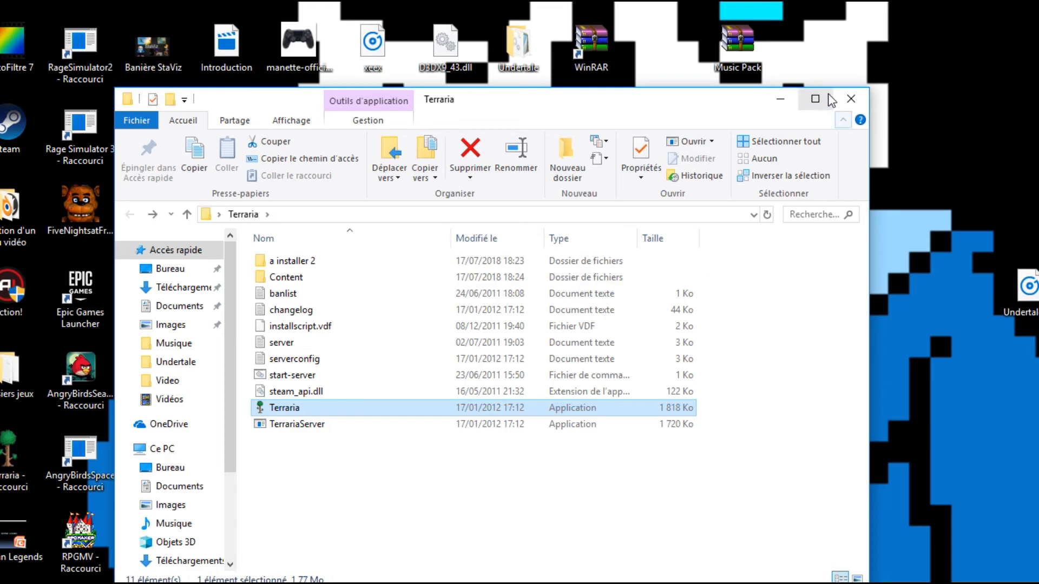
Step: Close the folder window, place the new shortcut between Video and PatchCrackFR on the desktop, and rename it Terraria
click(850, 98)
drag(591, 127, 686, 206)
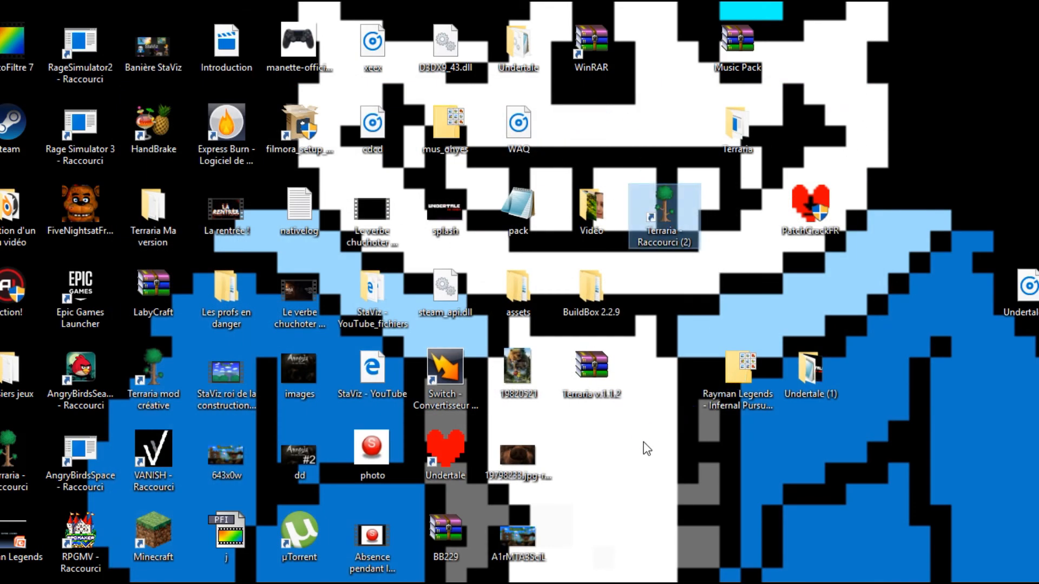
key(Menu)
click(761, 565)
text(Terr)
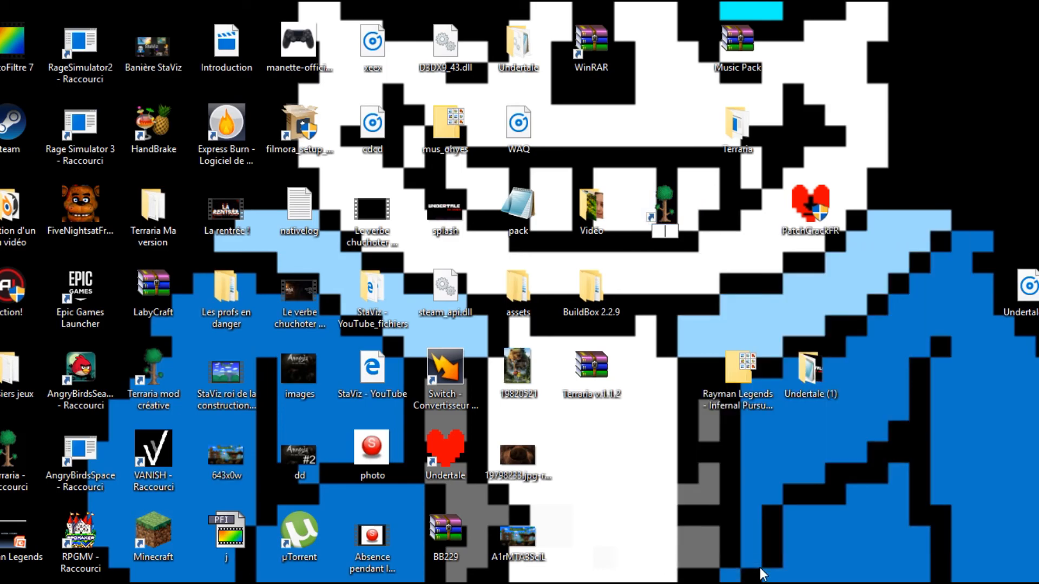
text(aria)
key(Return)
Step: Launch the game from the Terraria desktop shortcut and select Française as its language
drag(661, 179, 672, 220)
double_click(675, 208)
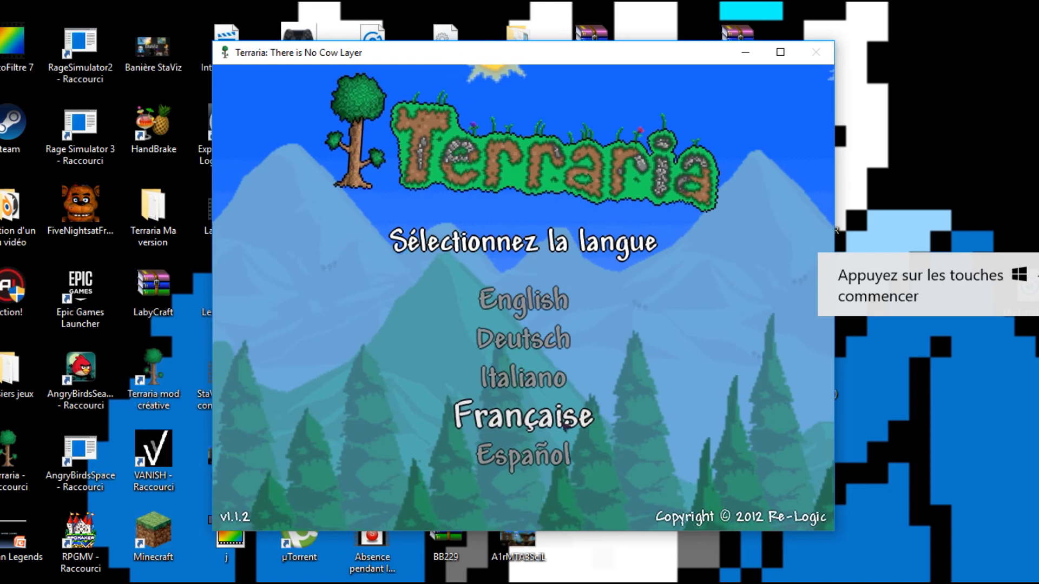
click(523, 417)
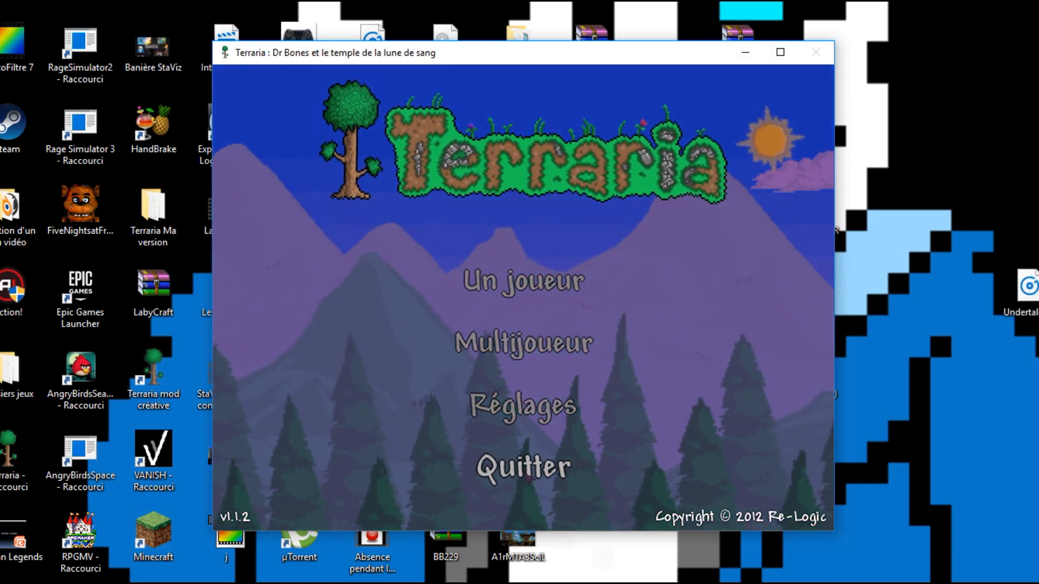
Step: Minimize the game window and open the Terraria v.1.1.2 archive on the desktop
click(737, 58)
double_click(618, 391)
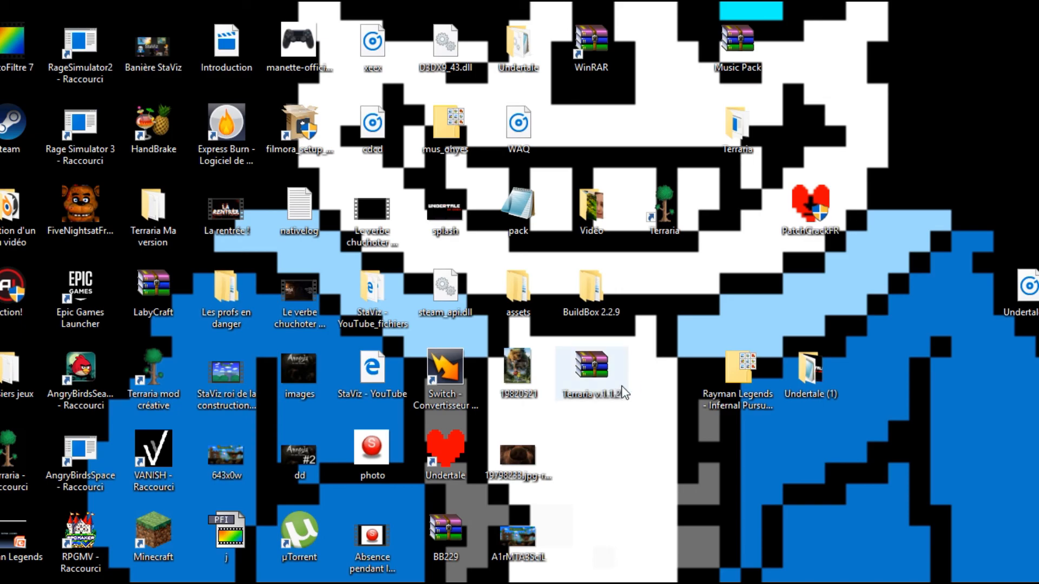